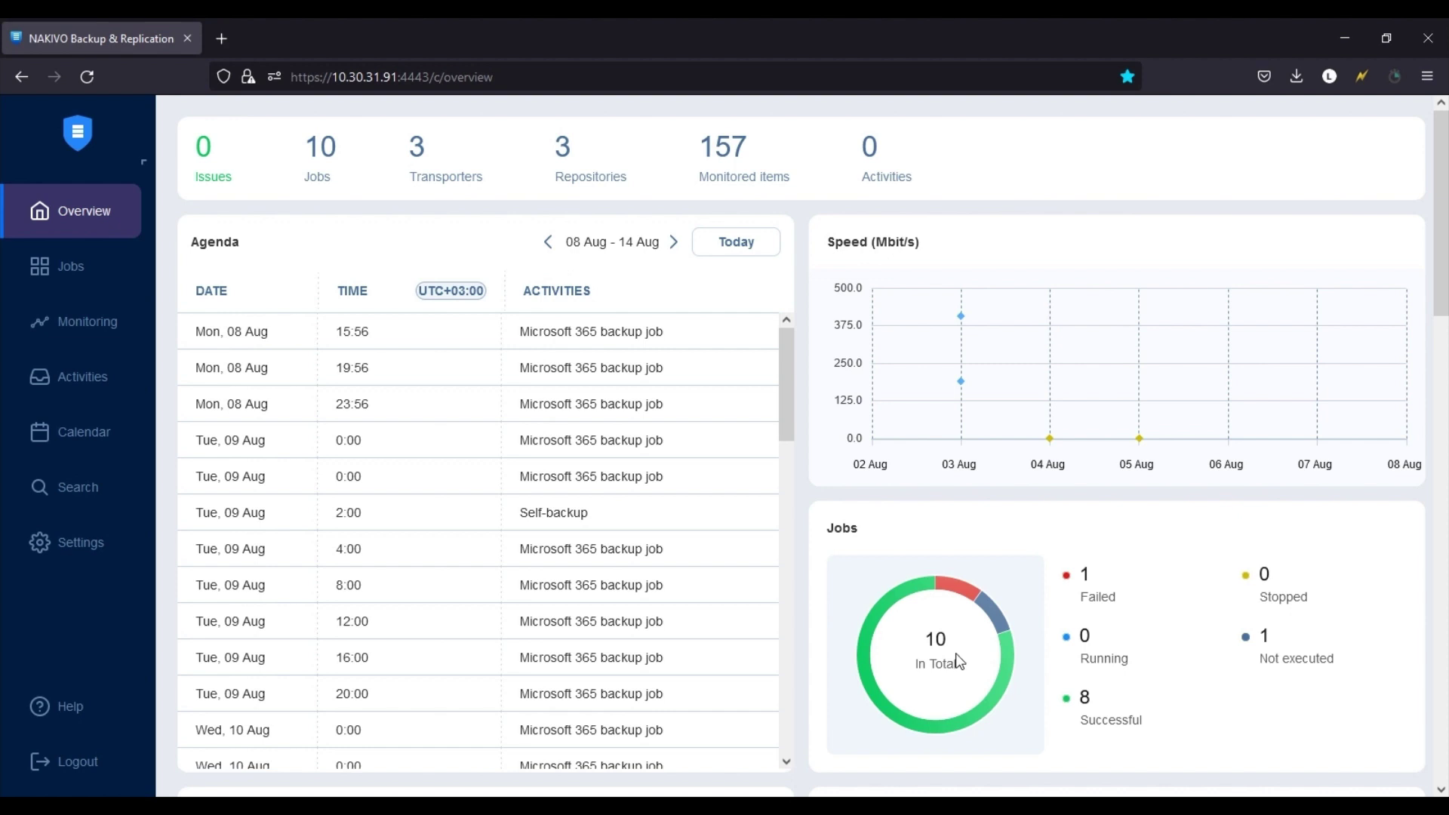
# - From Settings > Inventory, start adding a File Share item and reach its options
pyautogui.click(78, 546)
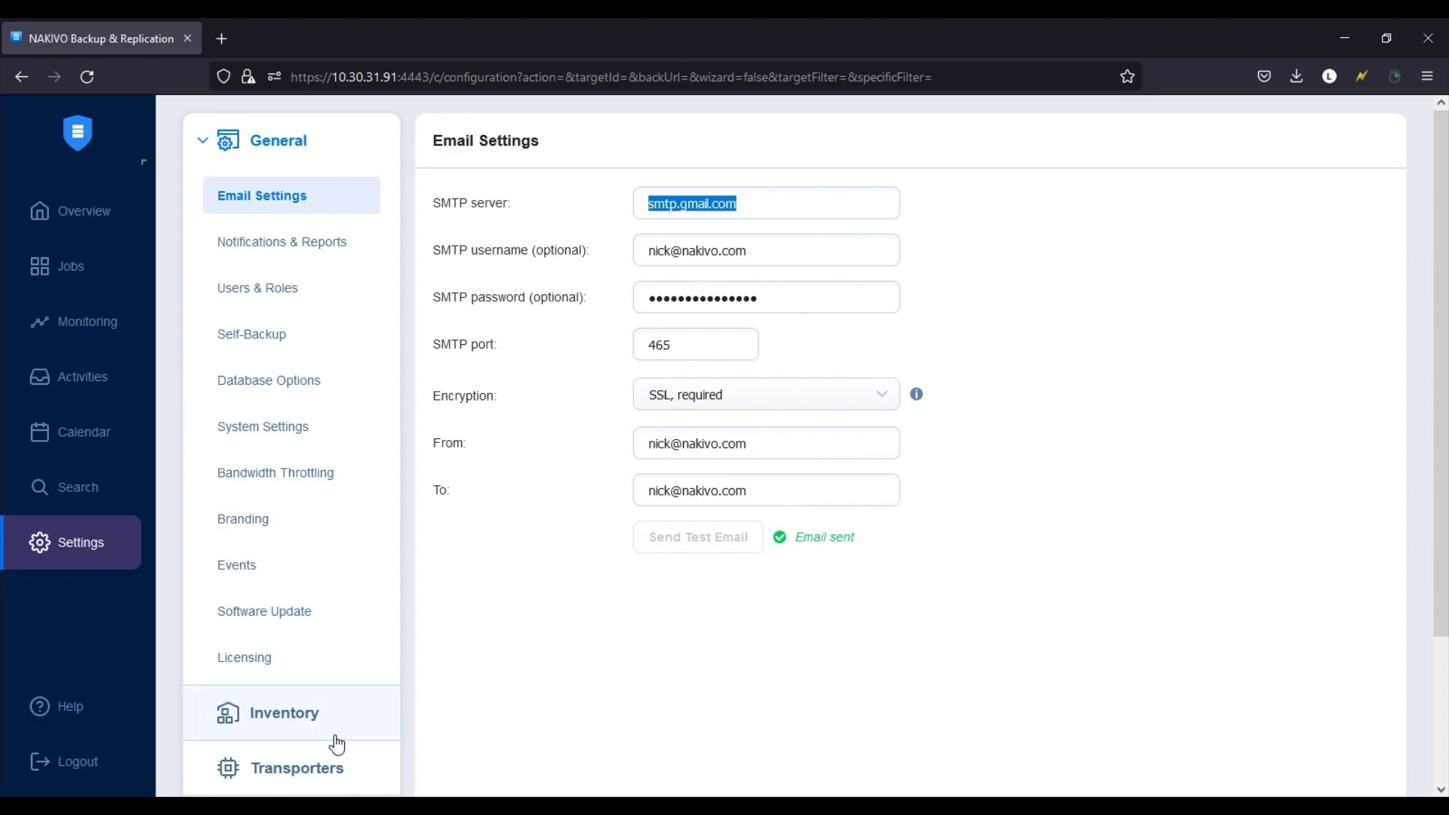
pyautogui.click(337, 741)
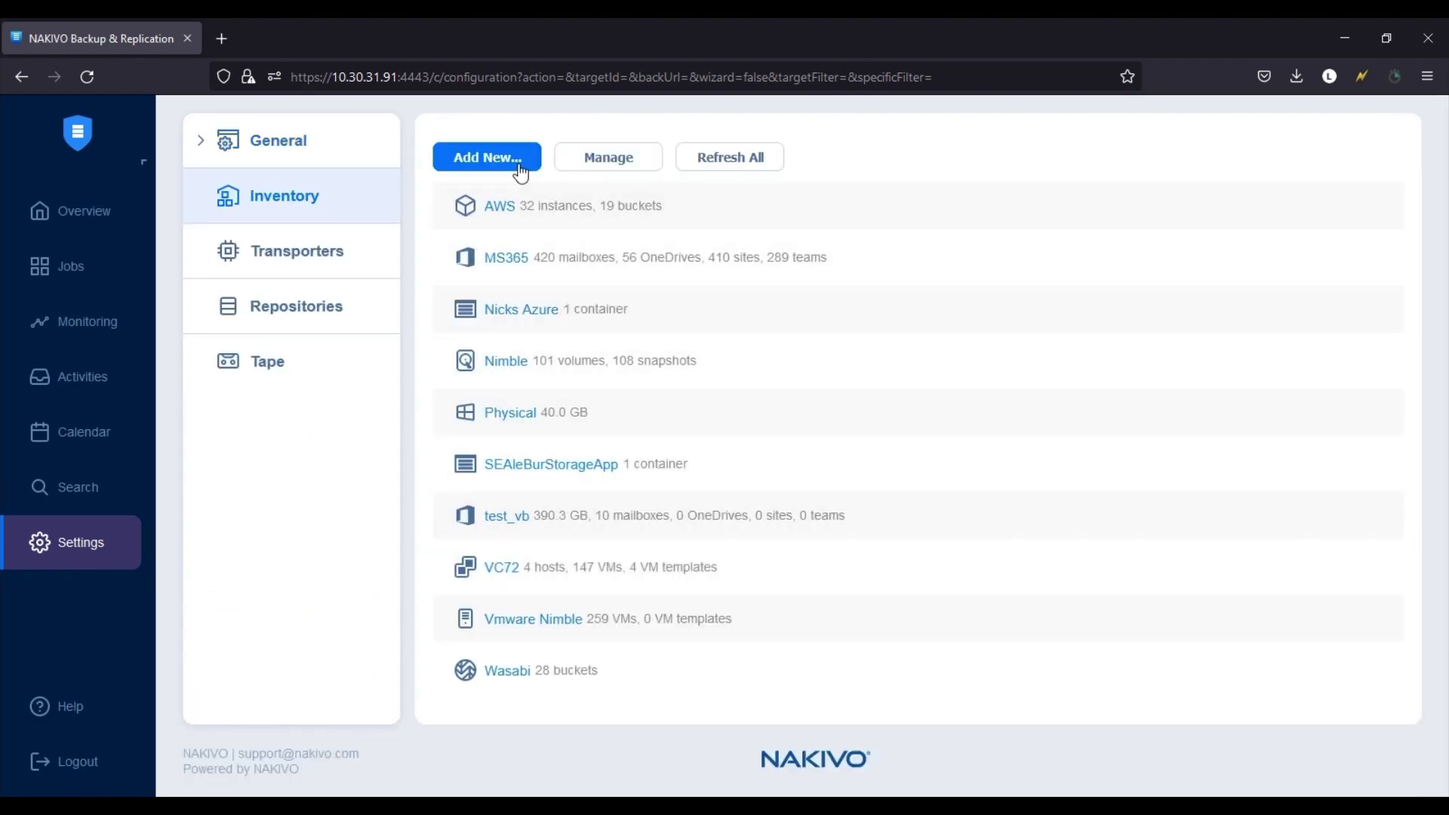
pyautogui.click(519, 166)
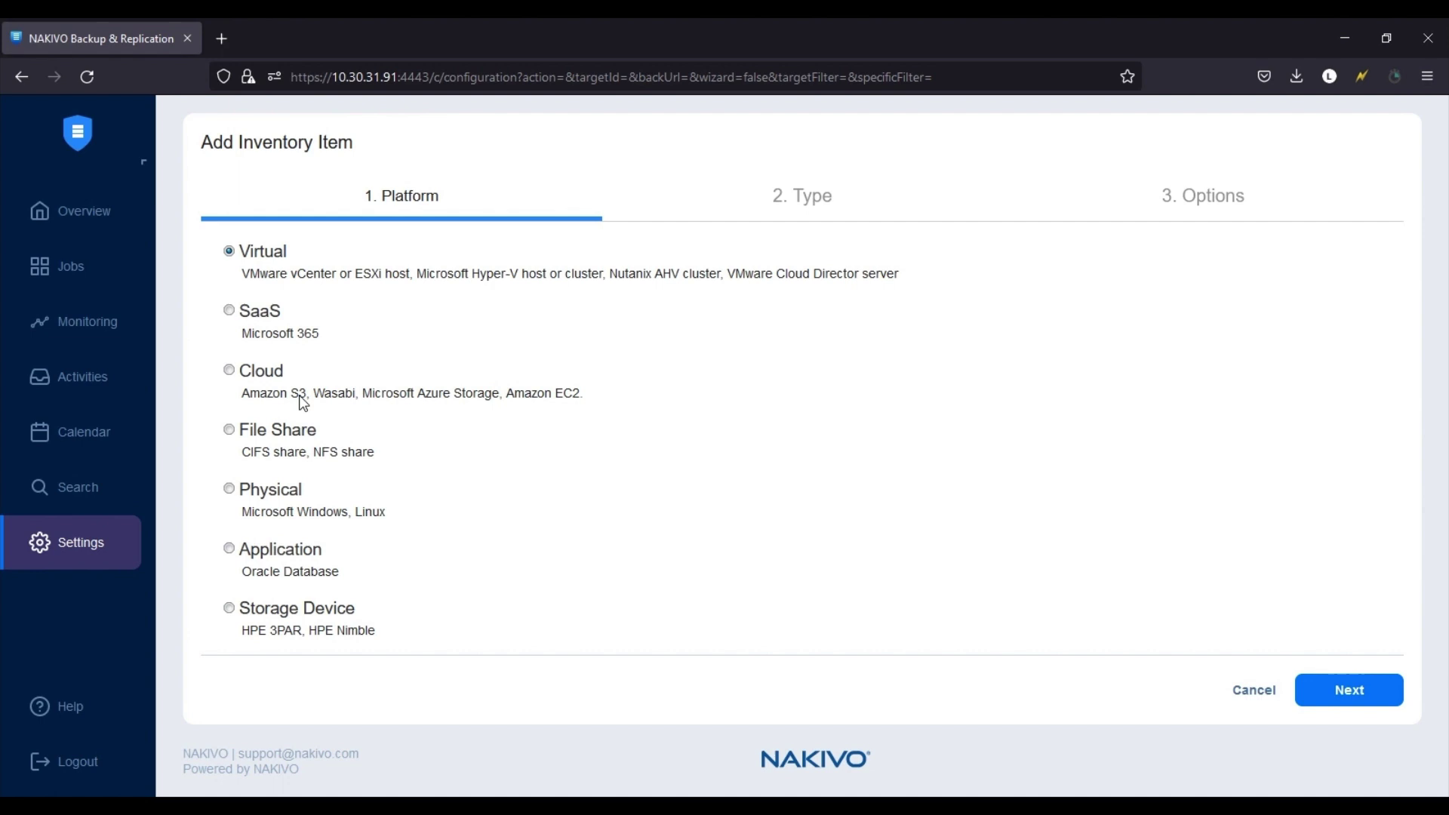
pyautogui.click(266, 430)
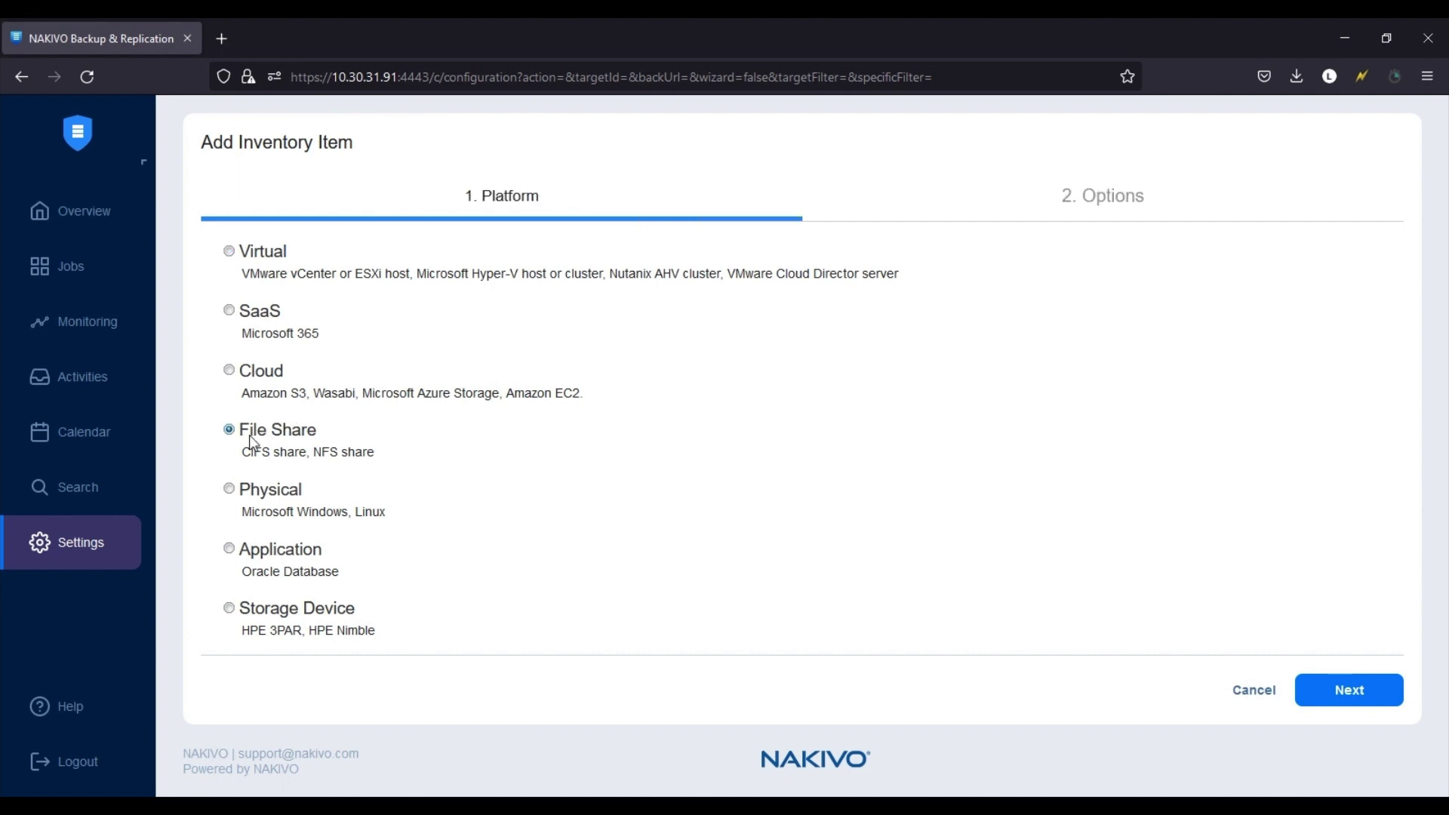
pyautogui.click(1342, 701)
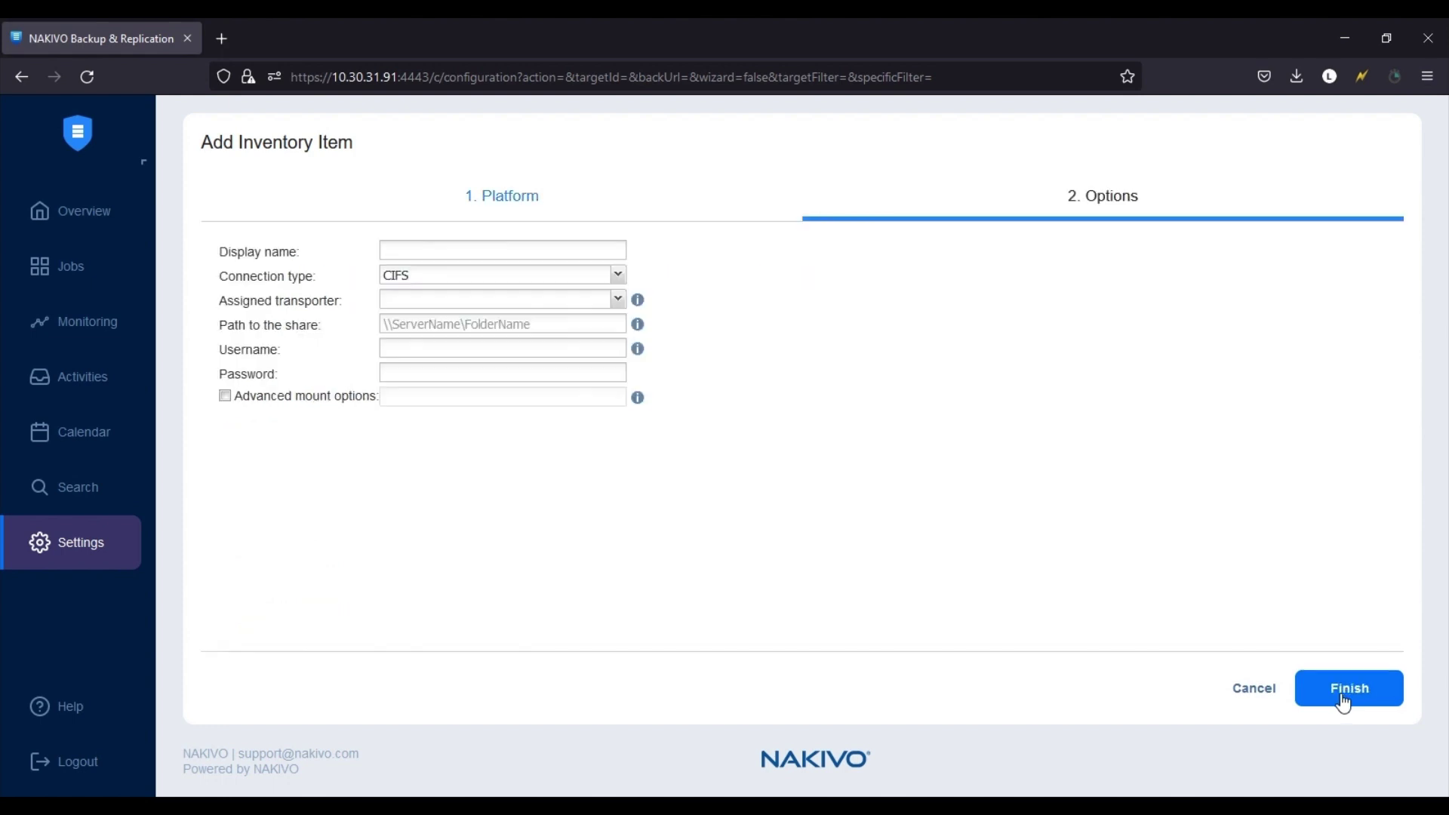
# - Name the share CIFS, keep CIFS connection type, and assign the Onboard transporter
pyautogui.click(433, 249)
pyautogui.write('CIFS')
pyautogui.click(433, 276)
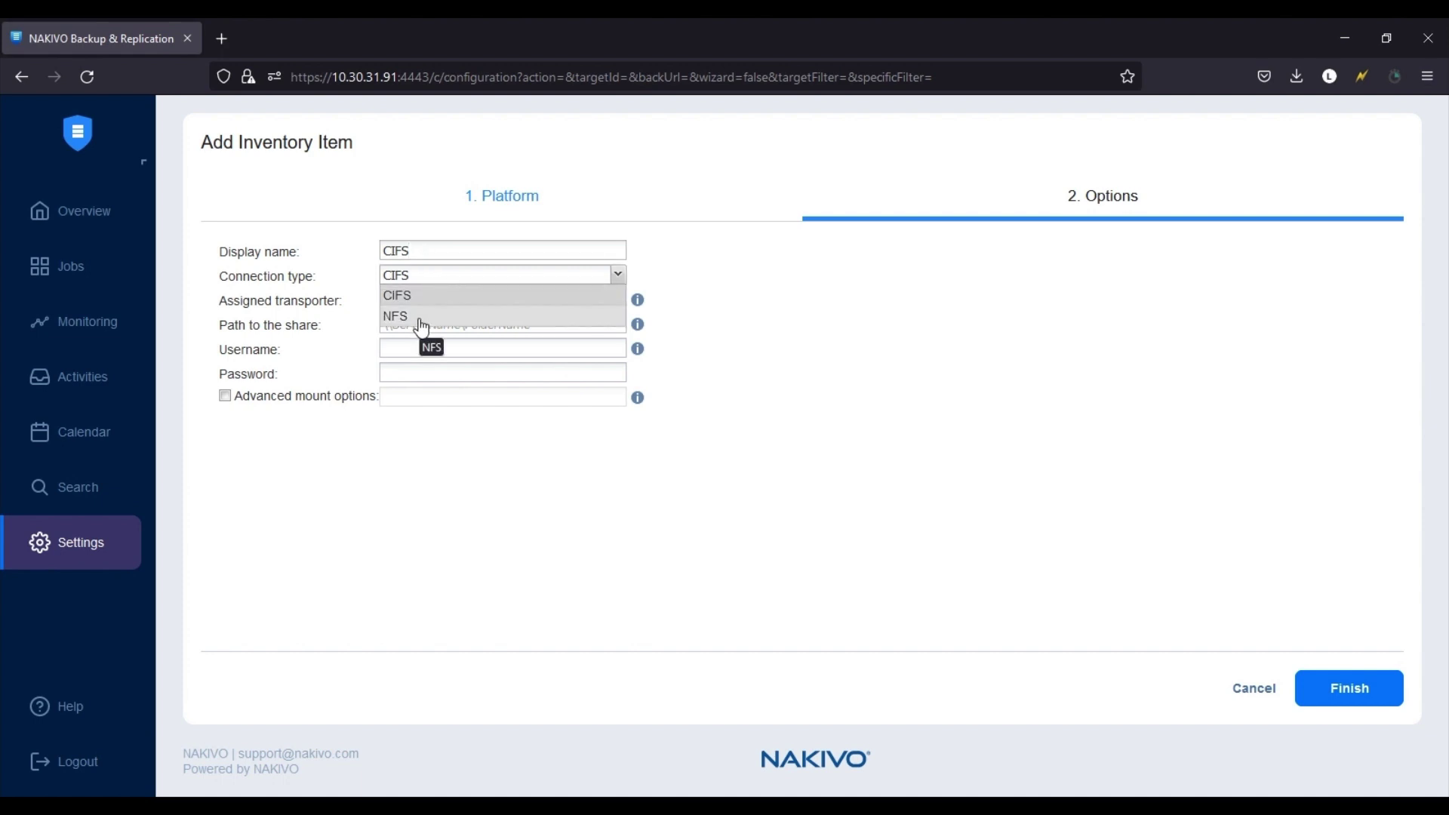
pyautogui.click(417, 299)
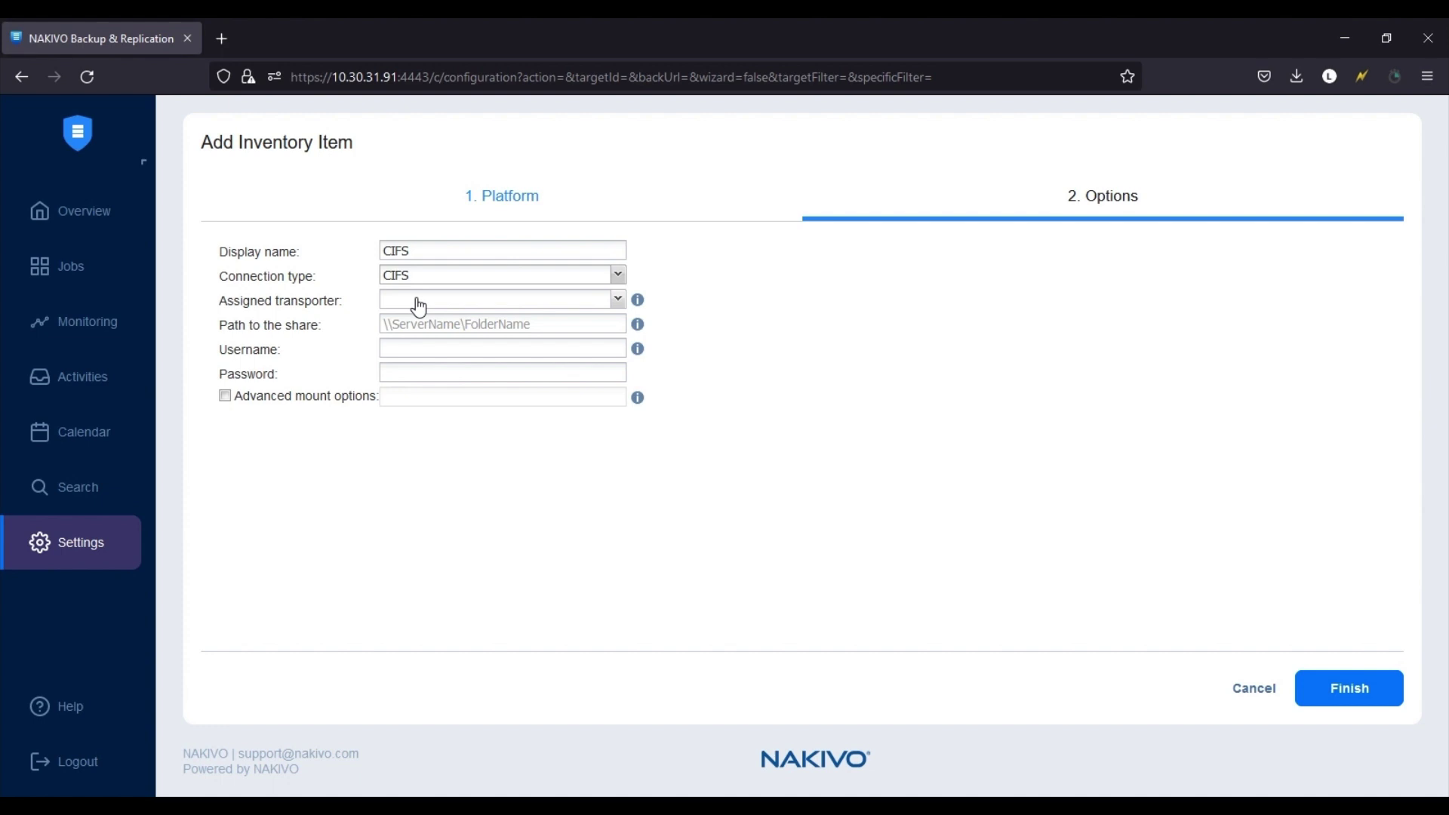
pyautogui.click(419, 305)
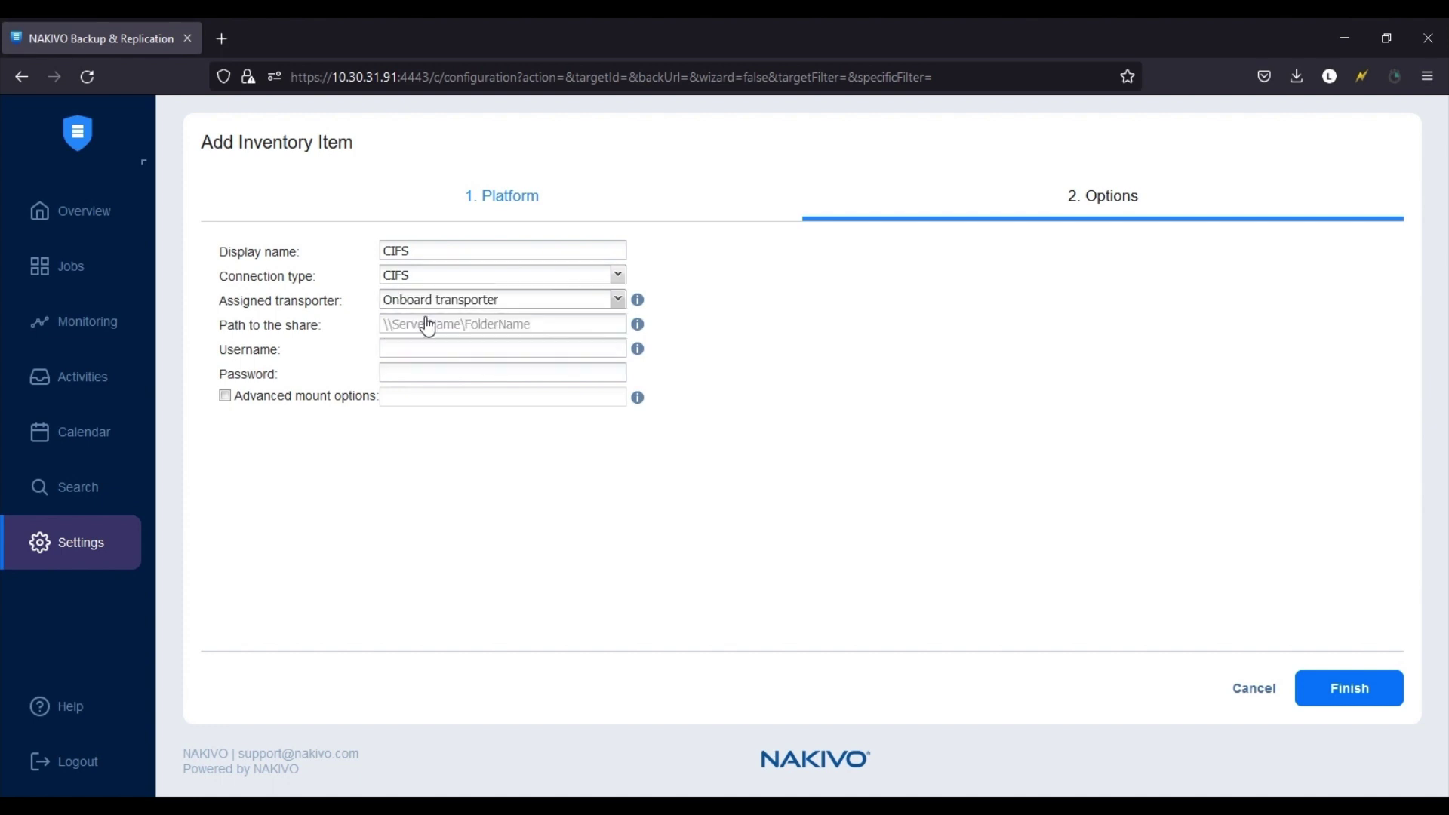
# - Enter path \\10.30.50.18\CIFS1, username Administrator and password, then finish adding the share
pyautogui.click(424, 324)
pyautogui.write('\\10.30.50.18\\CIFS1')
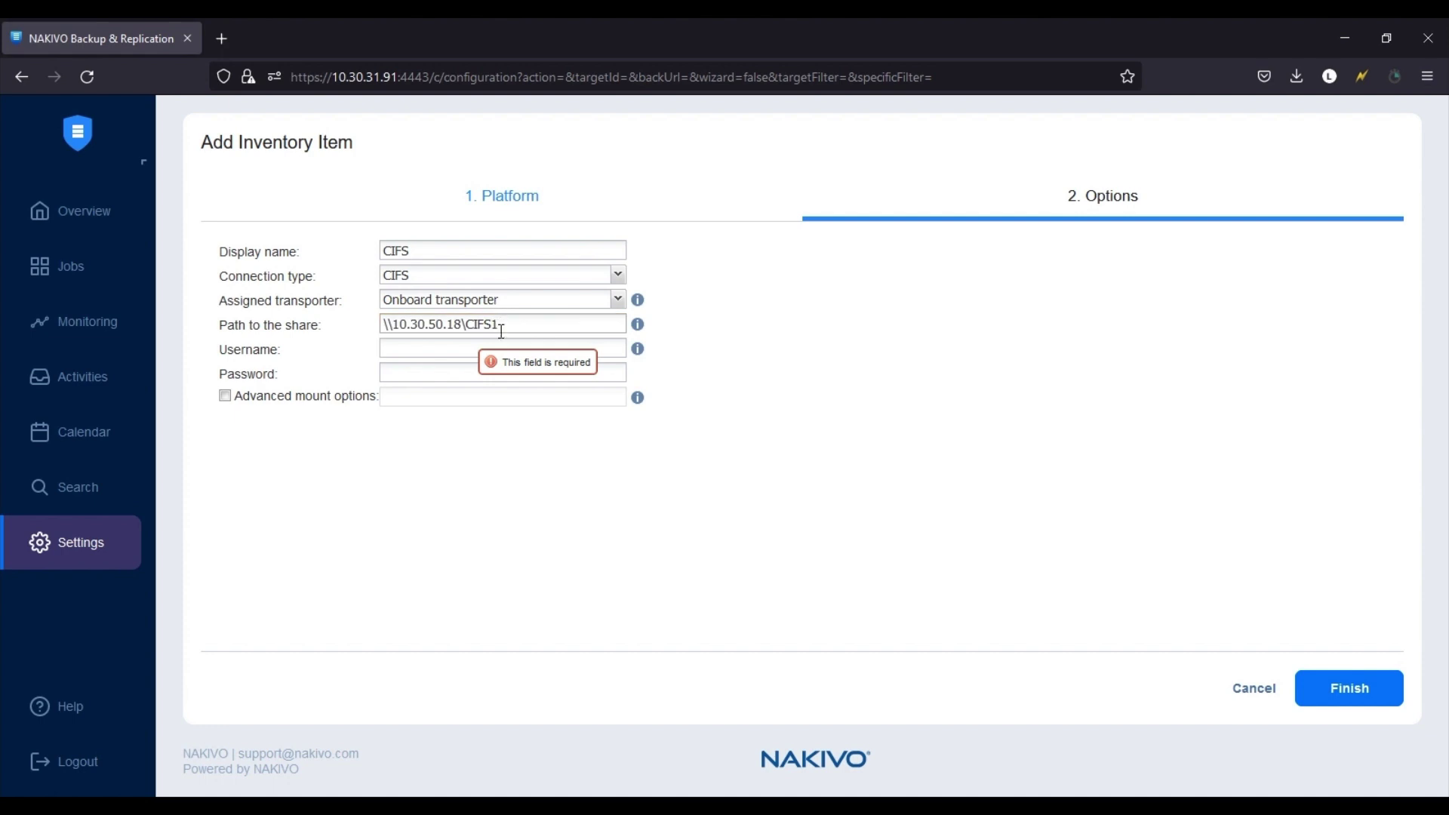
pyautogui.click(396, 348)
pyautogui.write('Administrator')
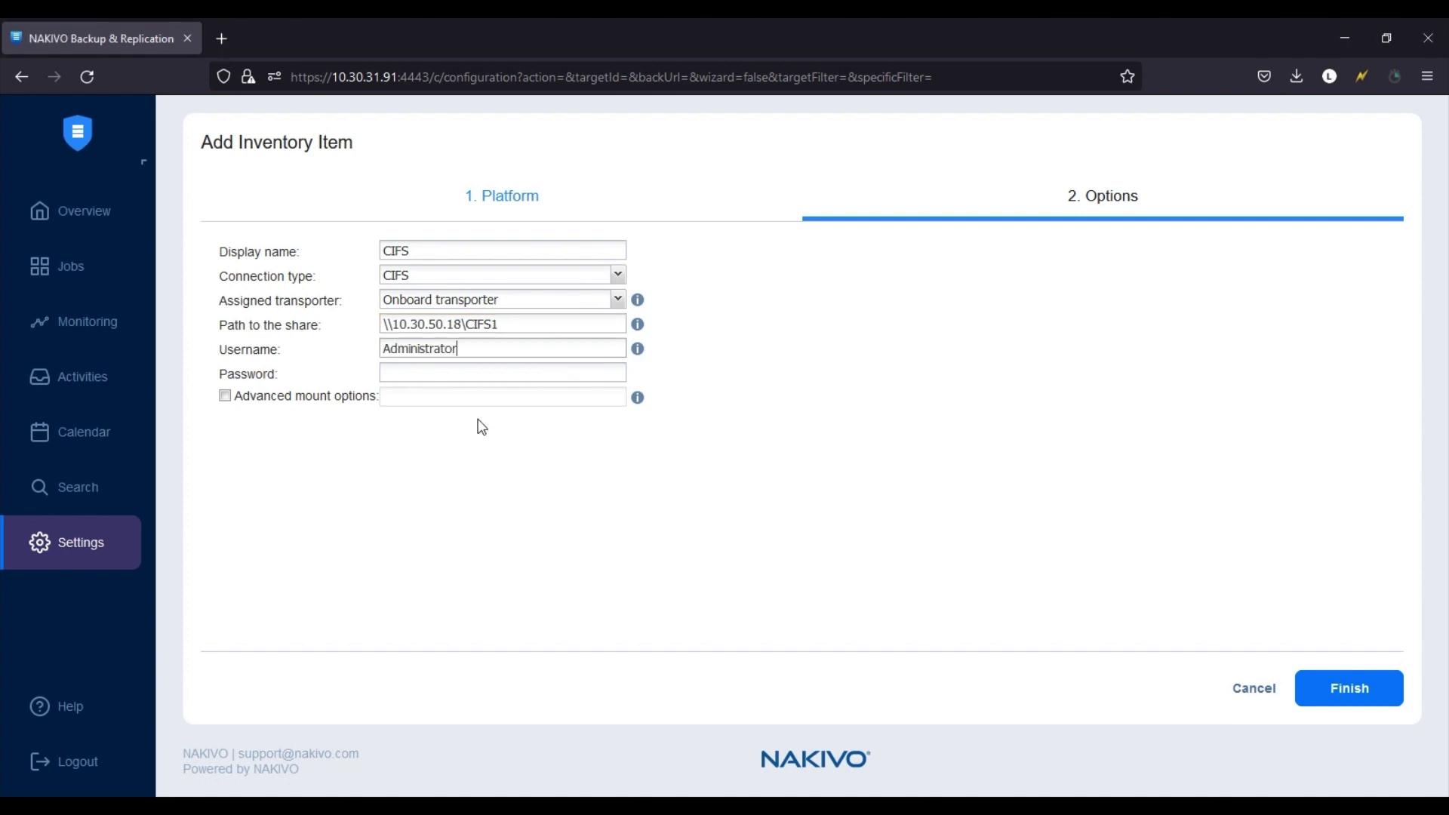
pyautogui.click(442, 373)
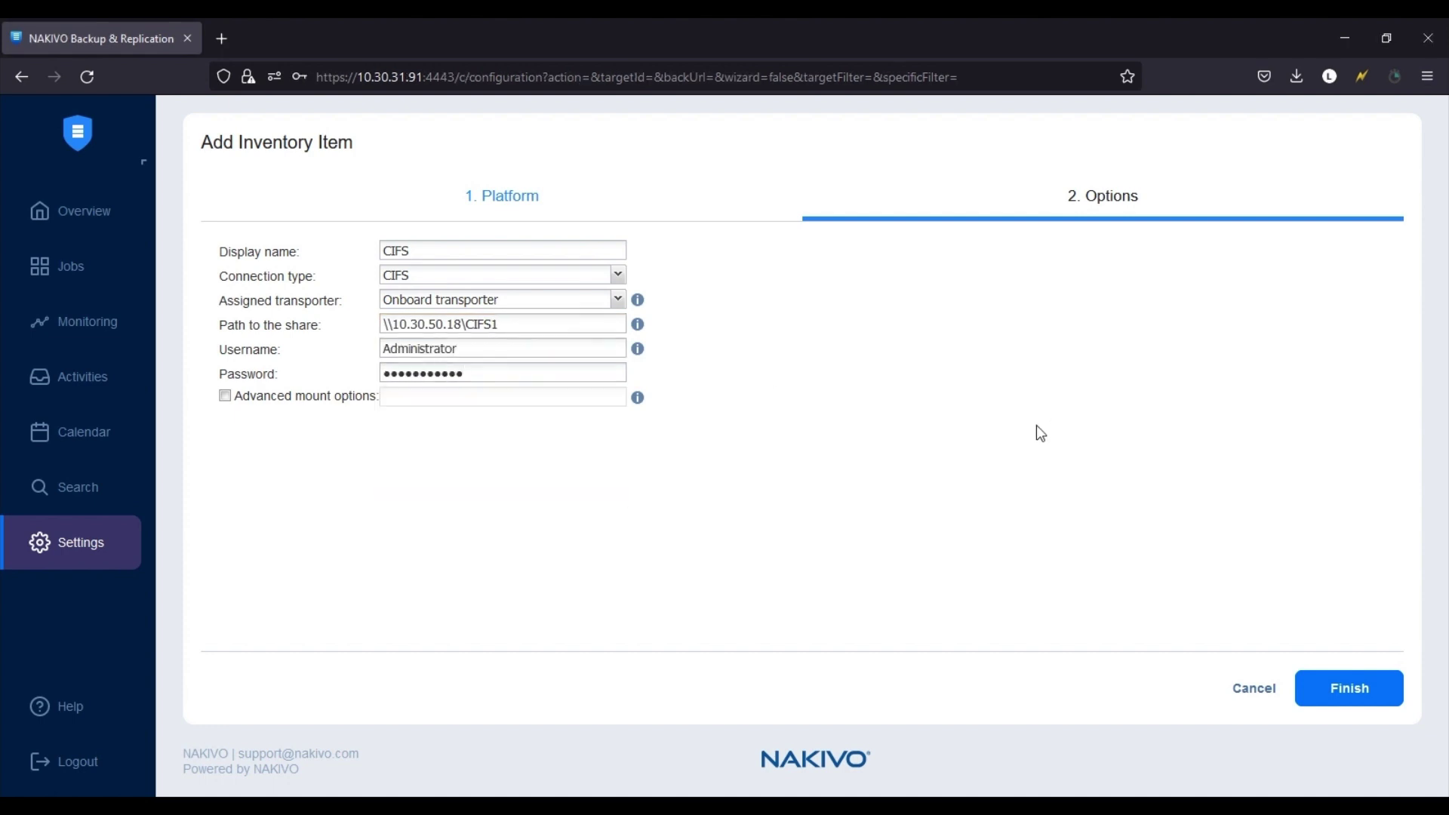
pyautogui.click(243, 397)
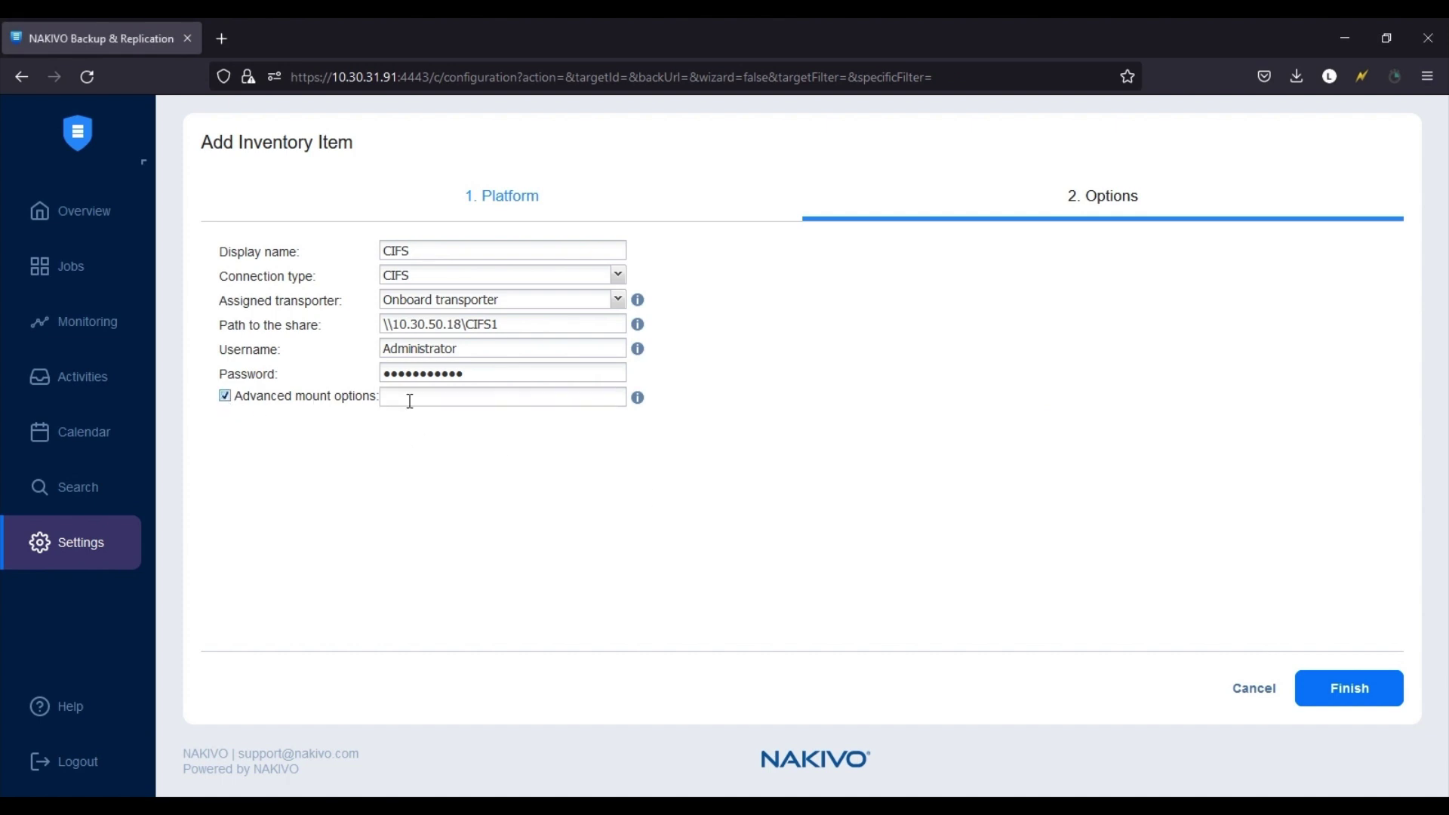
pyautogui.click(226, 397)
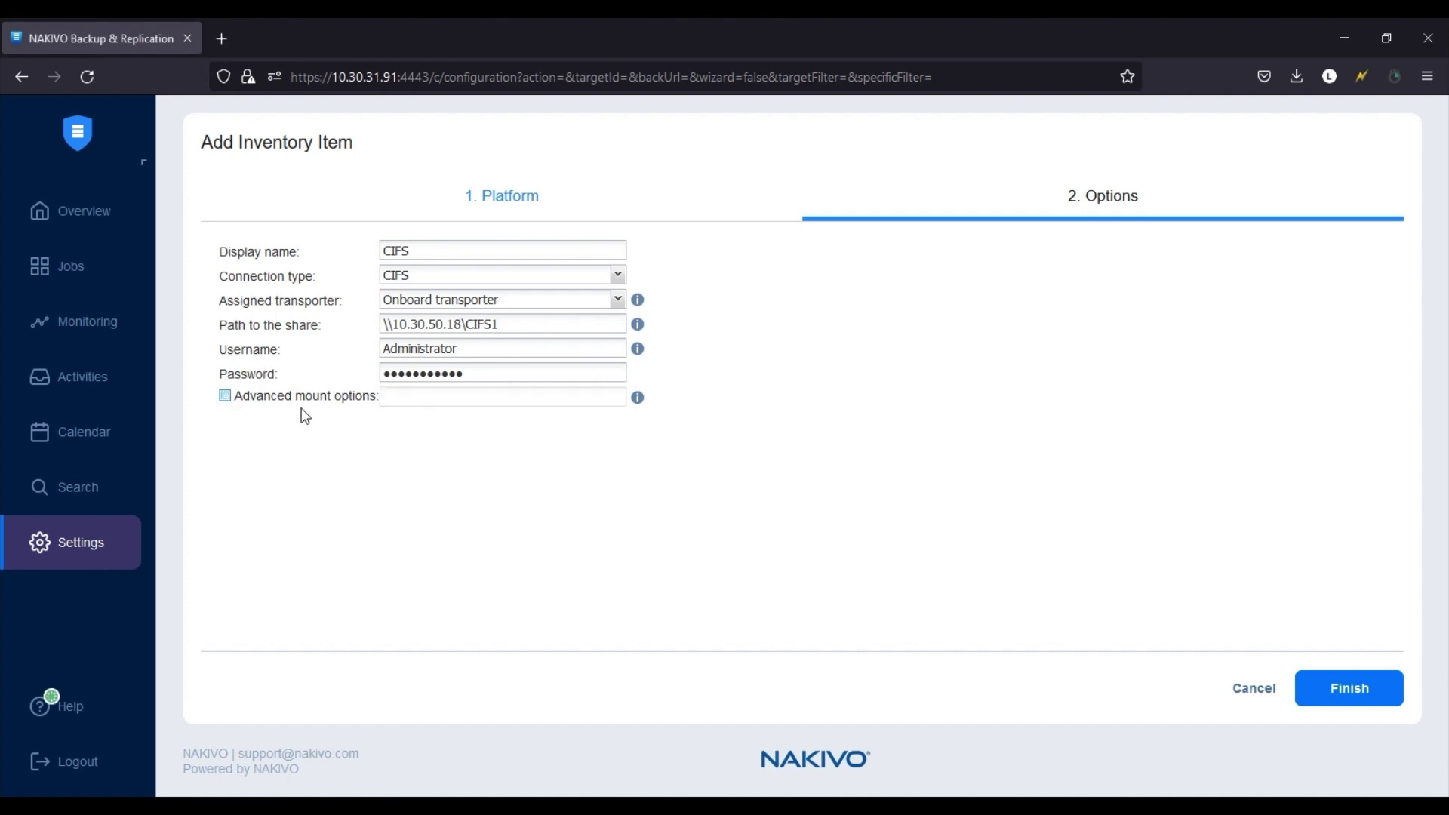
pyautogui.click(1349, 701)
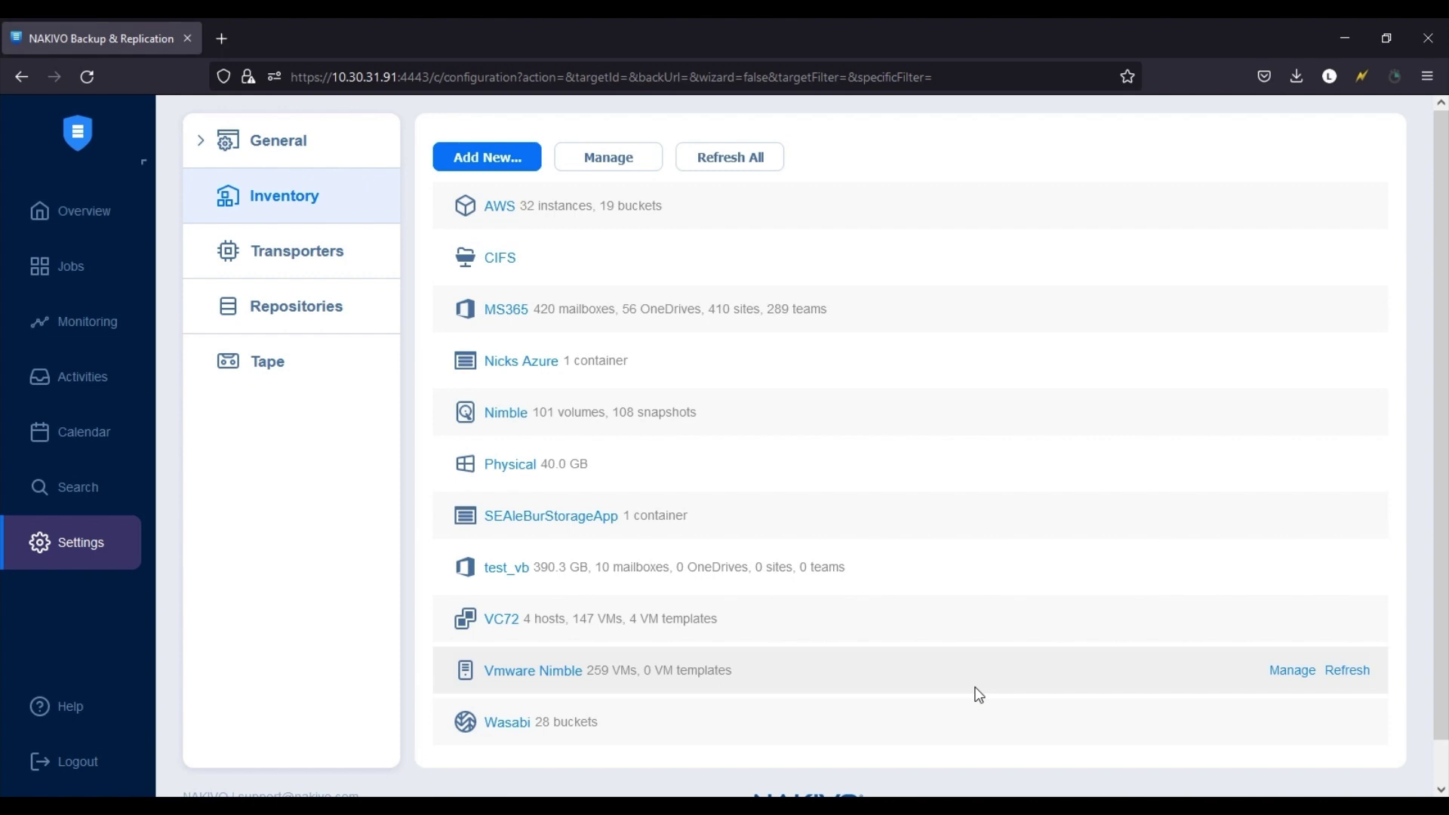
# - Create a new File Share backup job from the Jobs page
pyautogui.click(89, 269)
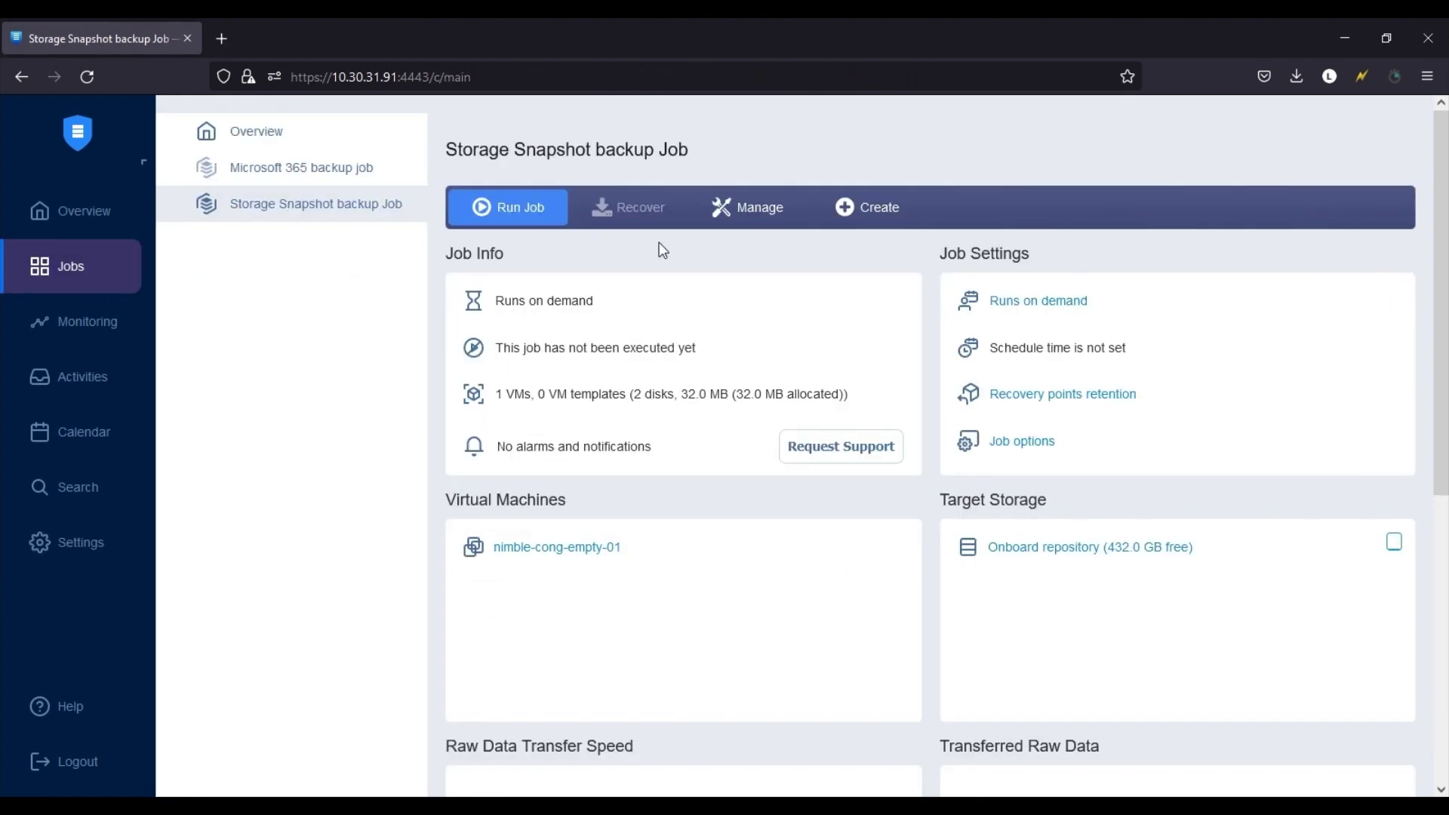
pyautogui.click(879, 214)
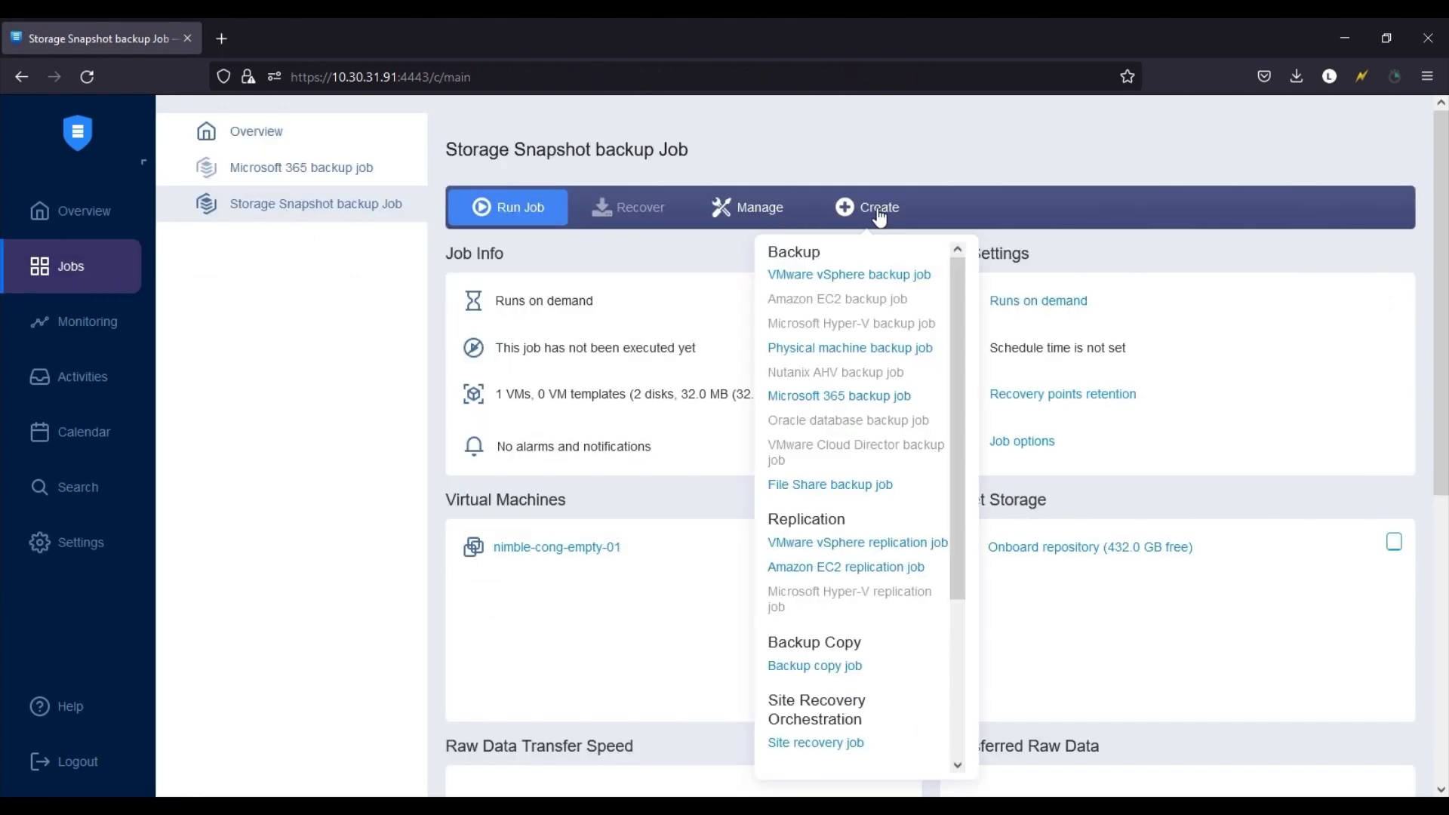
pyautogui.click(859, 485)
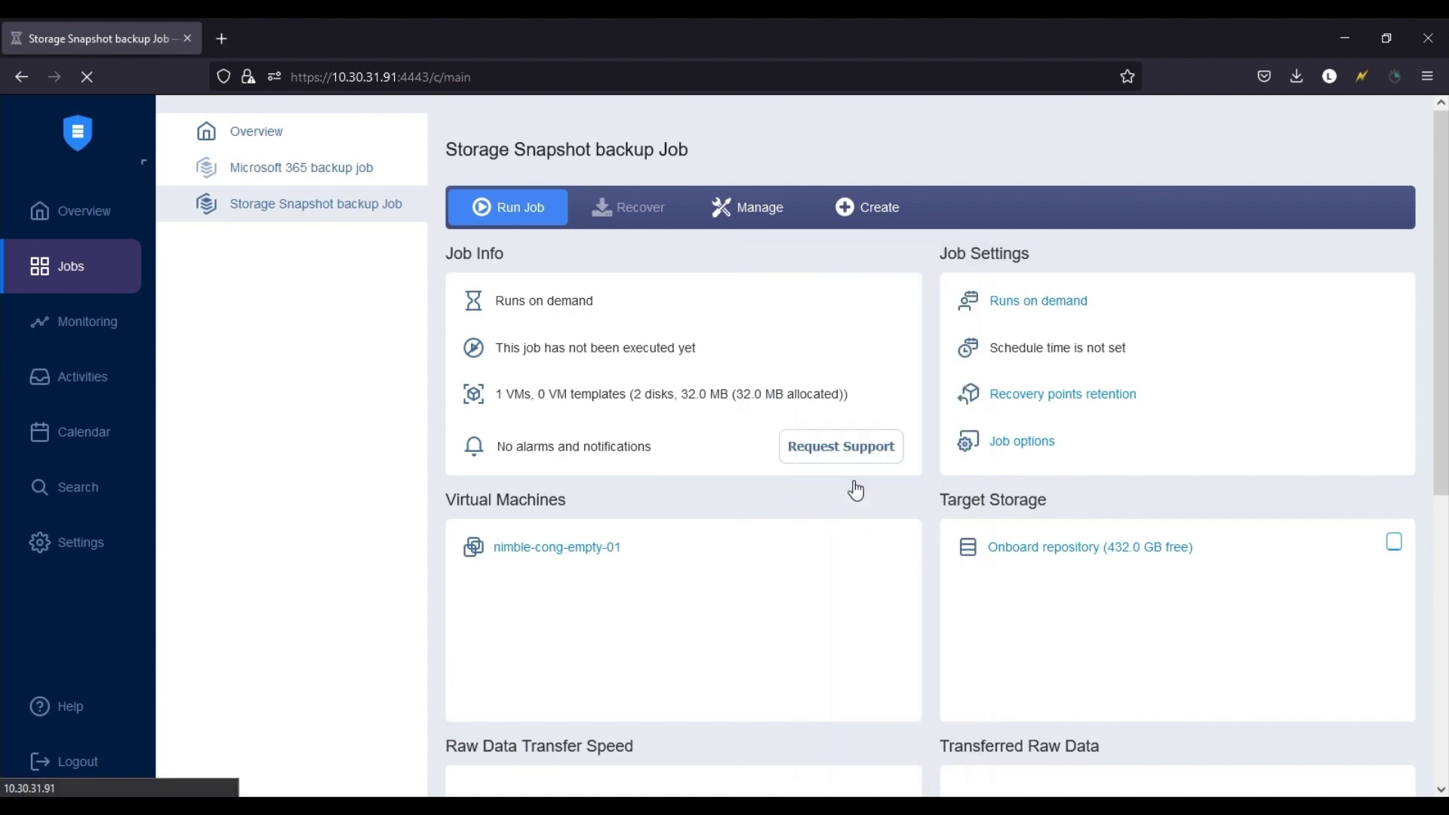
# - Select folder 1 and folder 2 of the CIFS share as the backup source
pyautogui.click(283, 324)
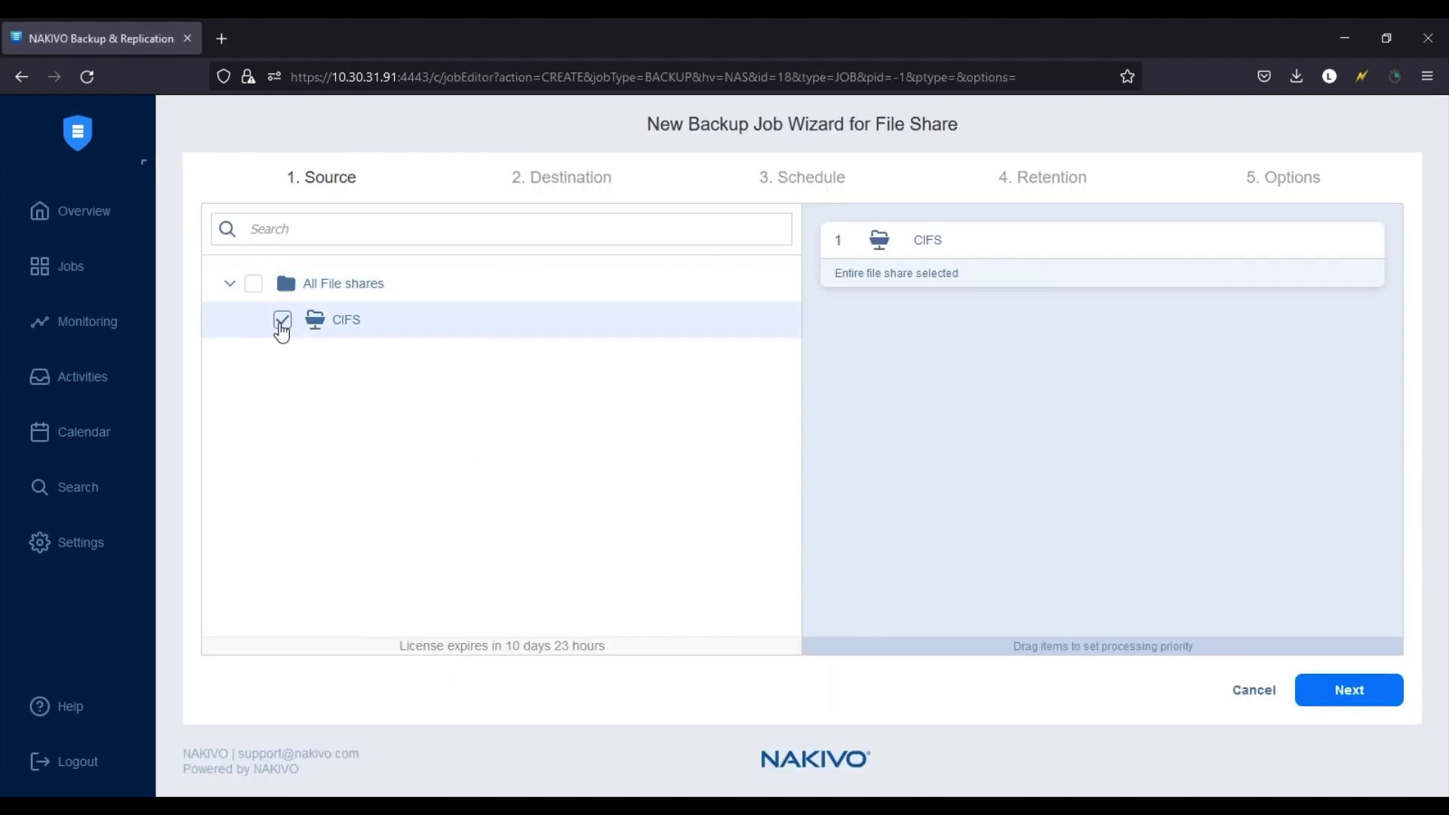
pyautogui.click(1344, 242)
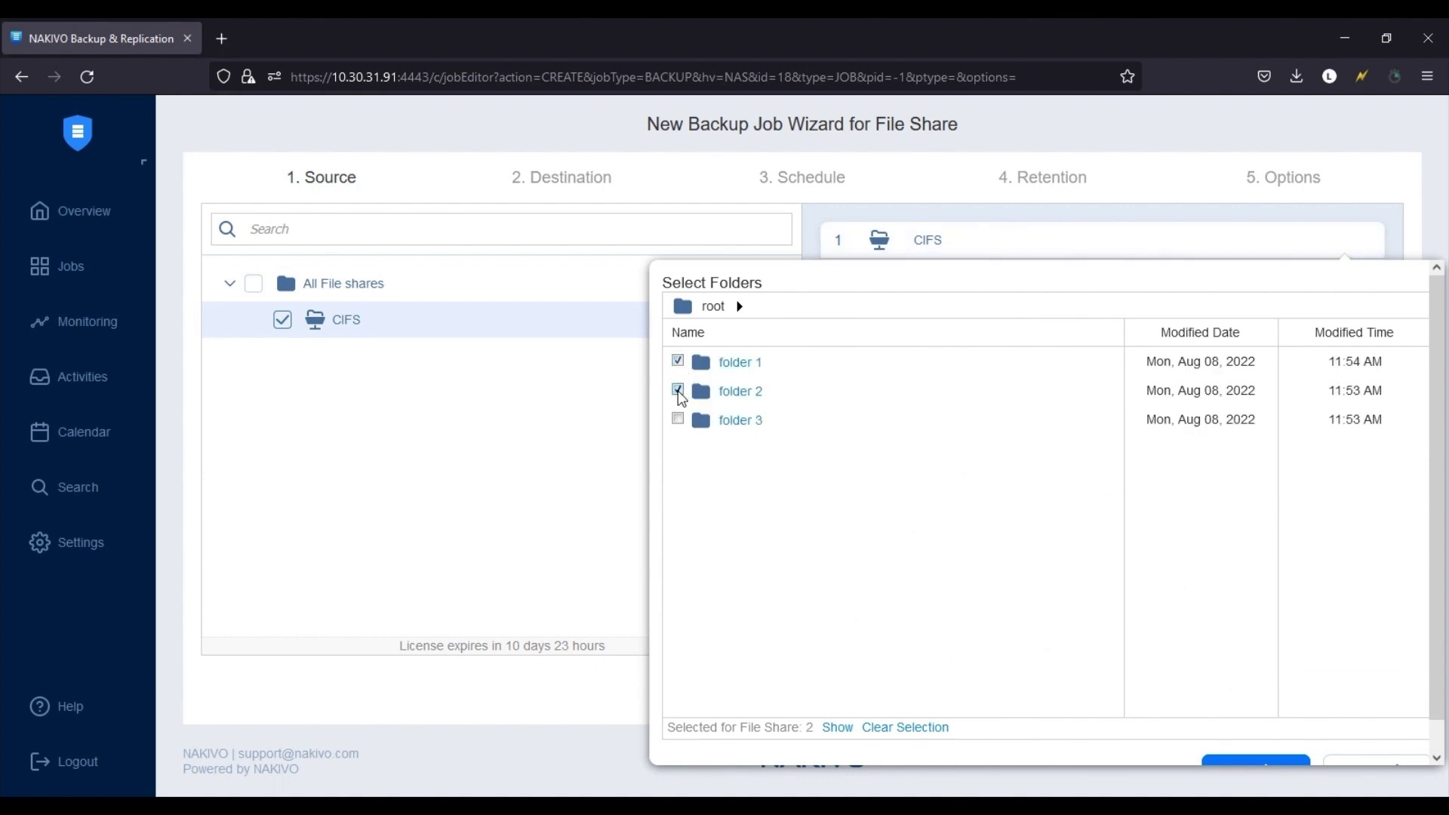
pyautogui.click(1229, 762)
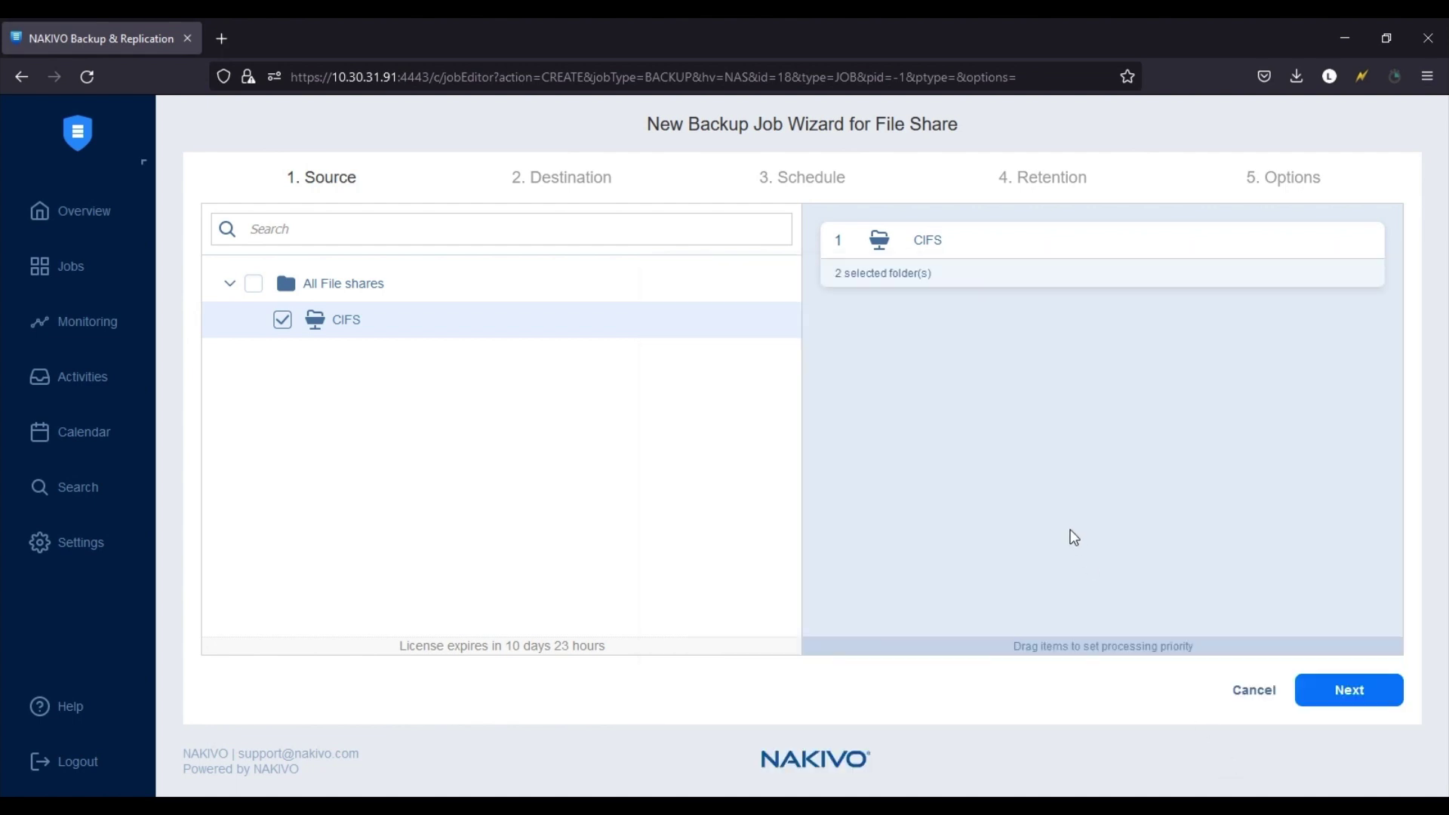
pyautogui.click(1333, 703)
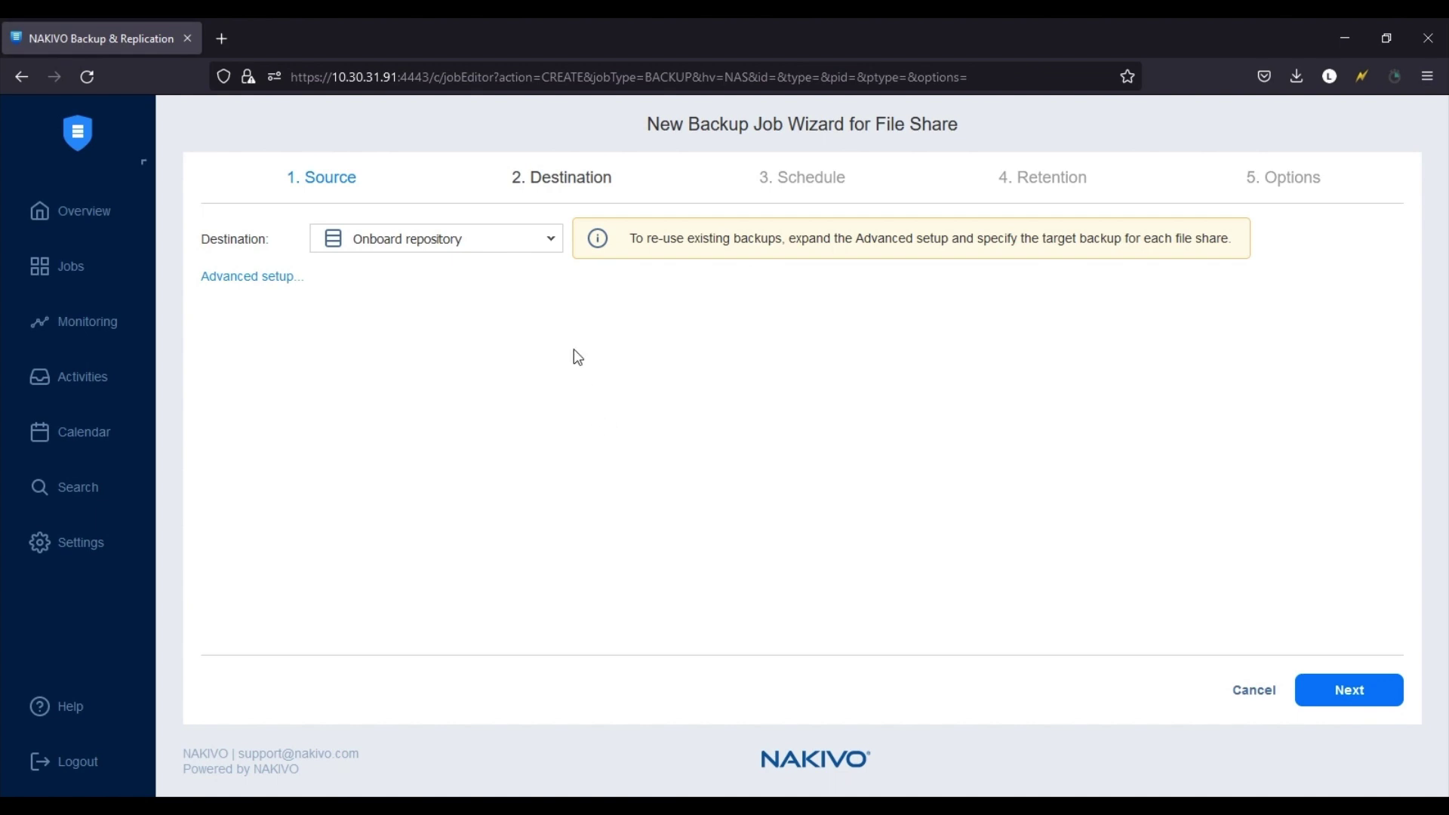
# - Keep Onboard repository as destination for the job and for the CIFS share in advanced setup
pyautogui.click(550, 240)
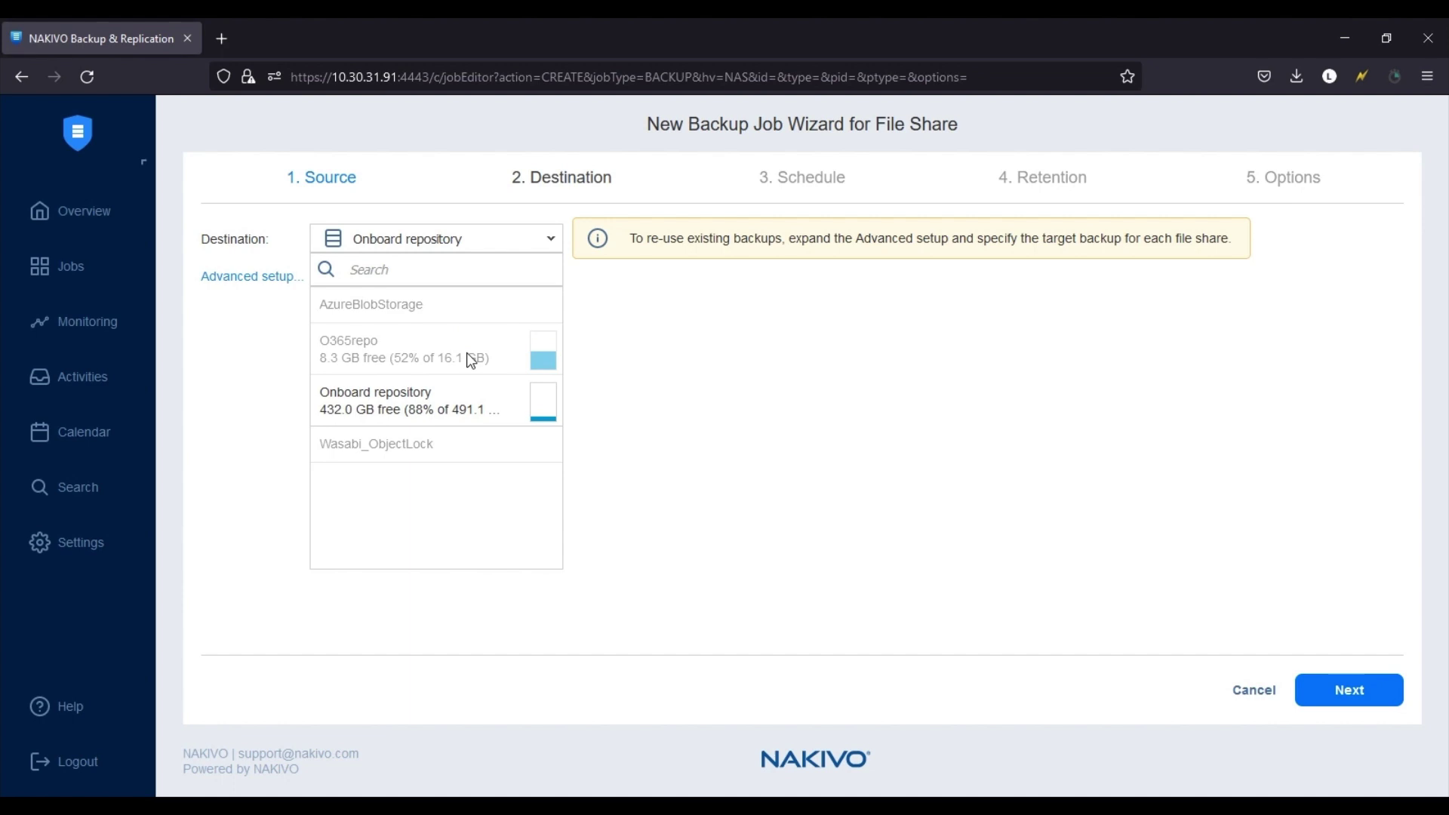
pyautogui.click(468, 411)
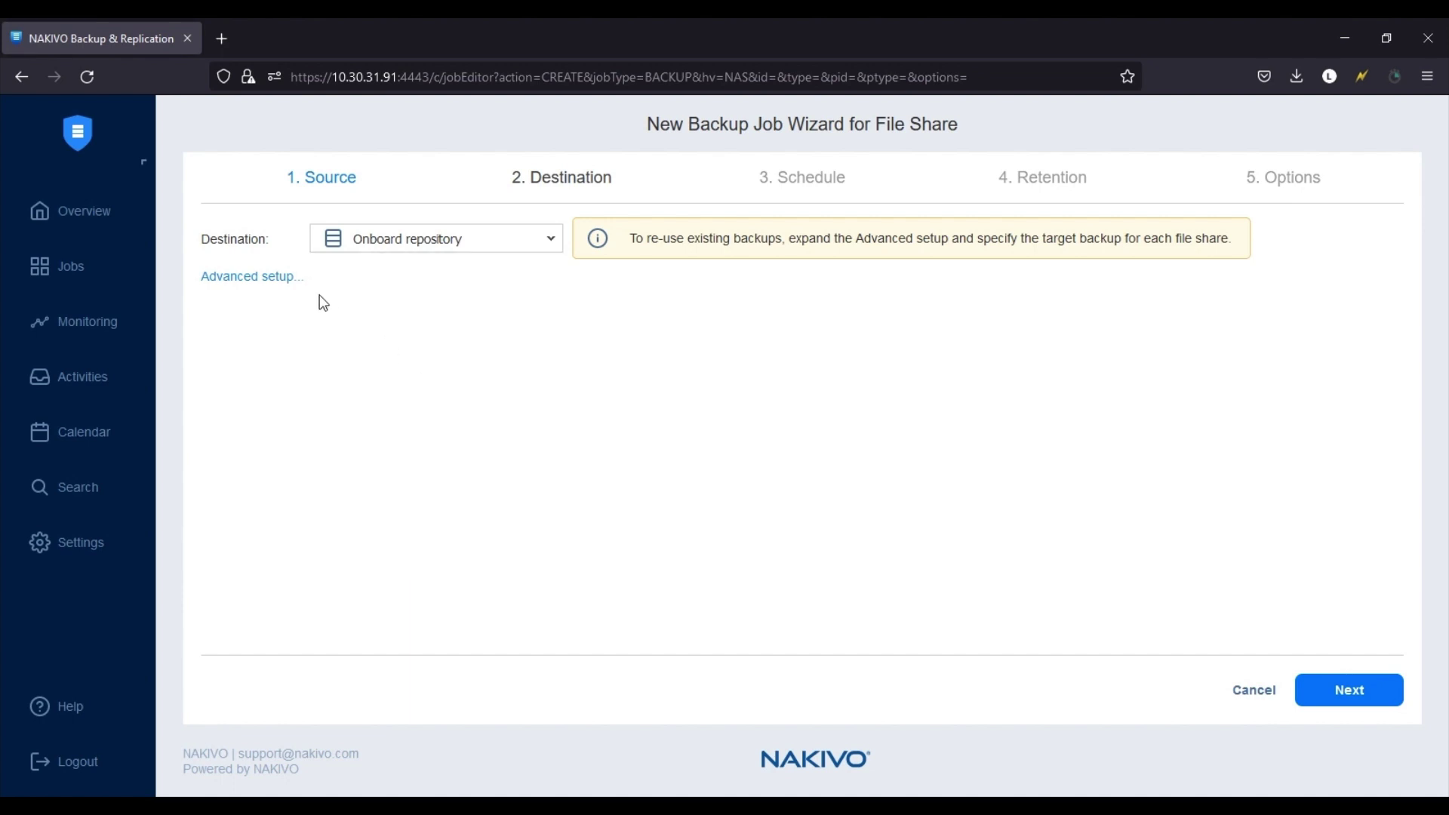
pyautogui.click(259, 277)
pyautogui.click(432, 305)
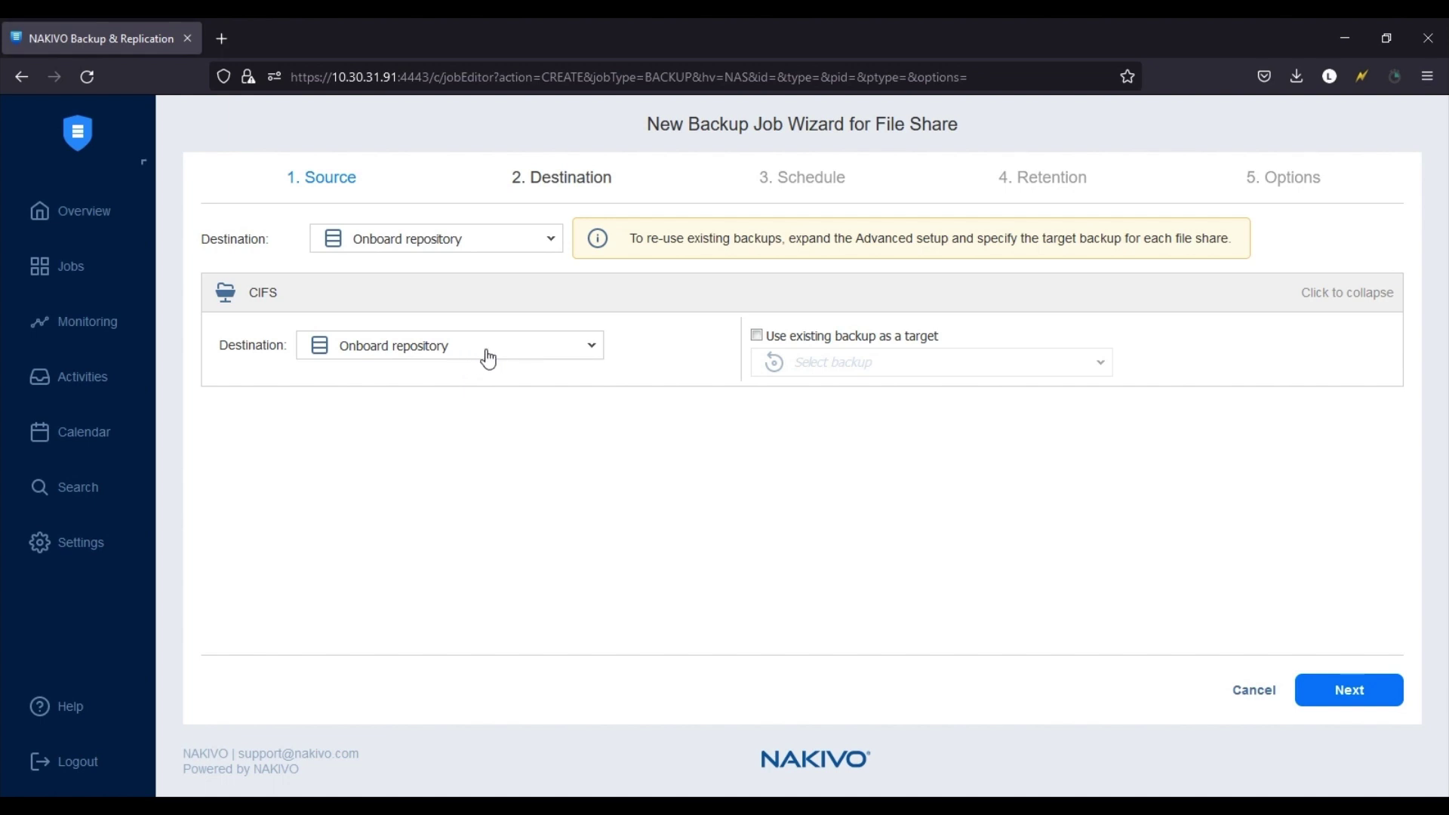
pyautogui.click(525, 354)
pyautogui.click(797, 453)
# - Set the schedule to 'Do not schedule, run on demand'
pyautogui.click(1351, 691)
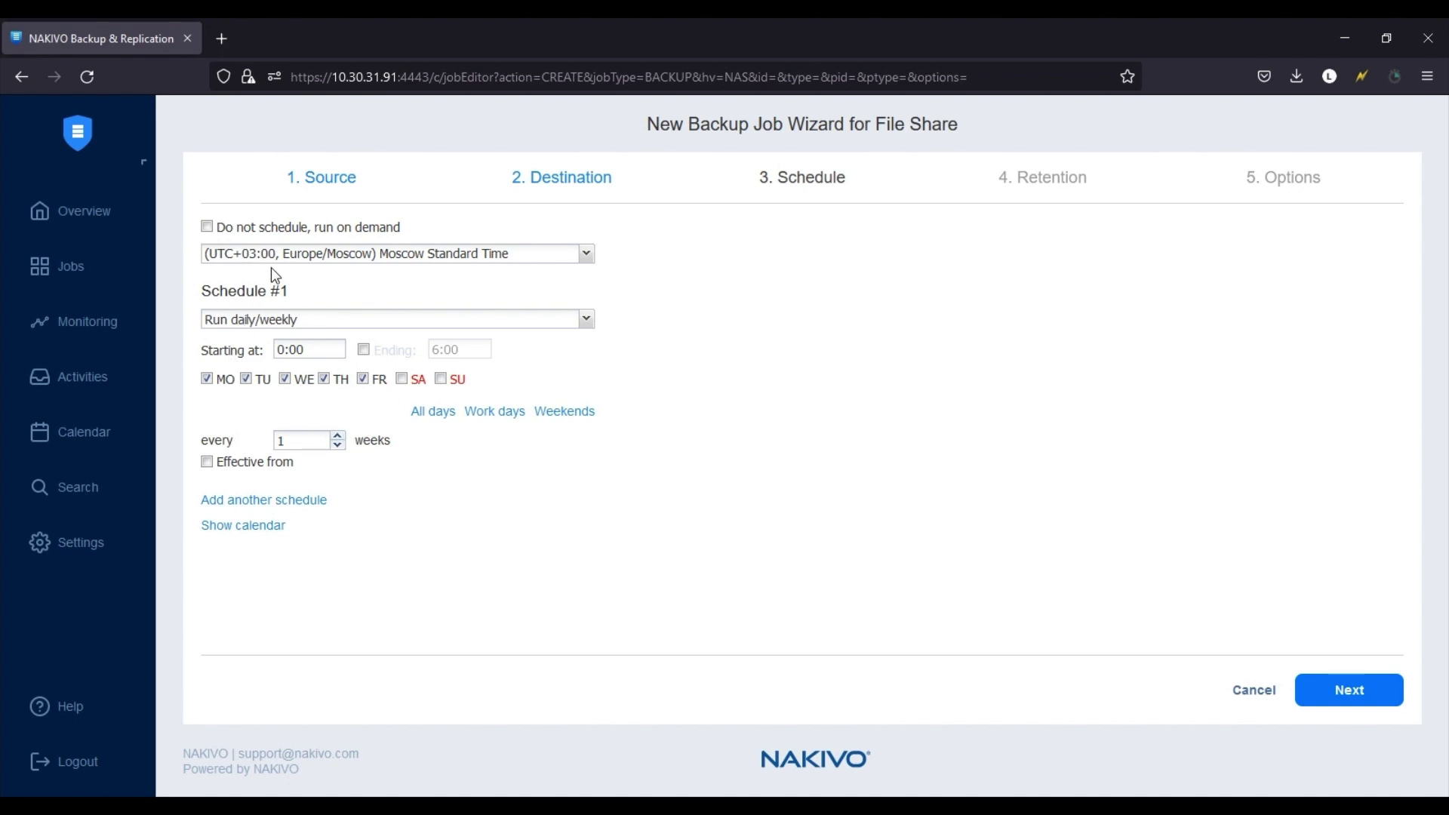
pyautogui.click(207, 227)
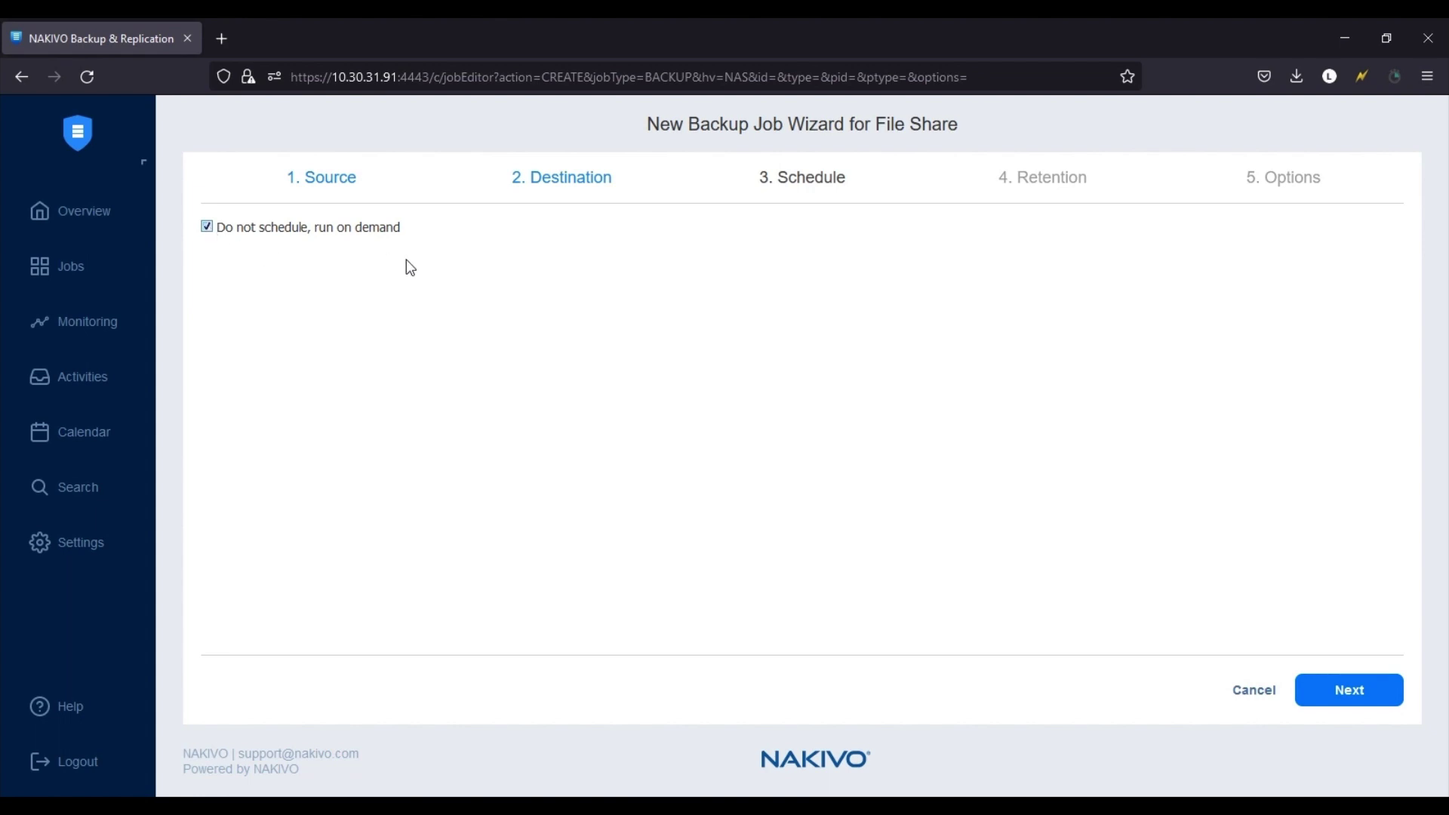
pyautogui.click(1353, 692)
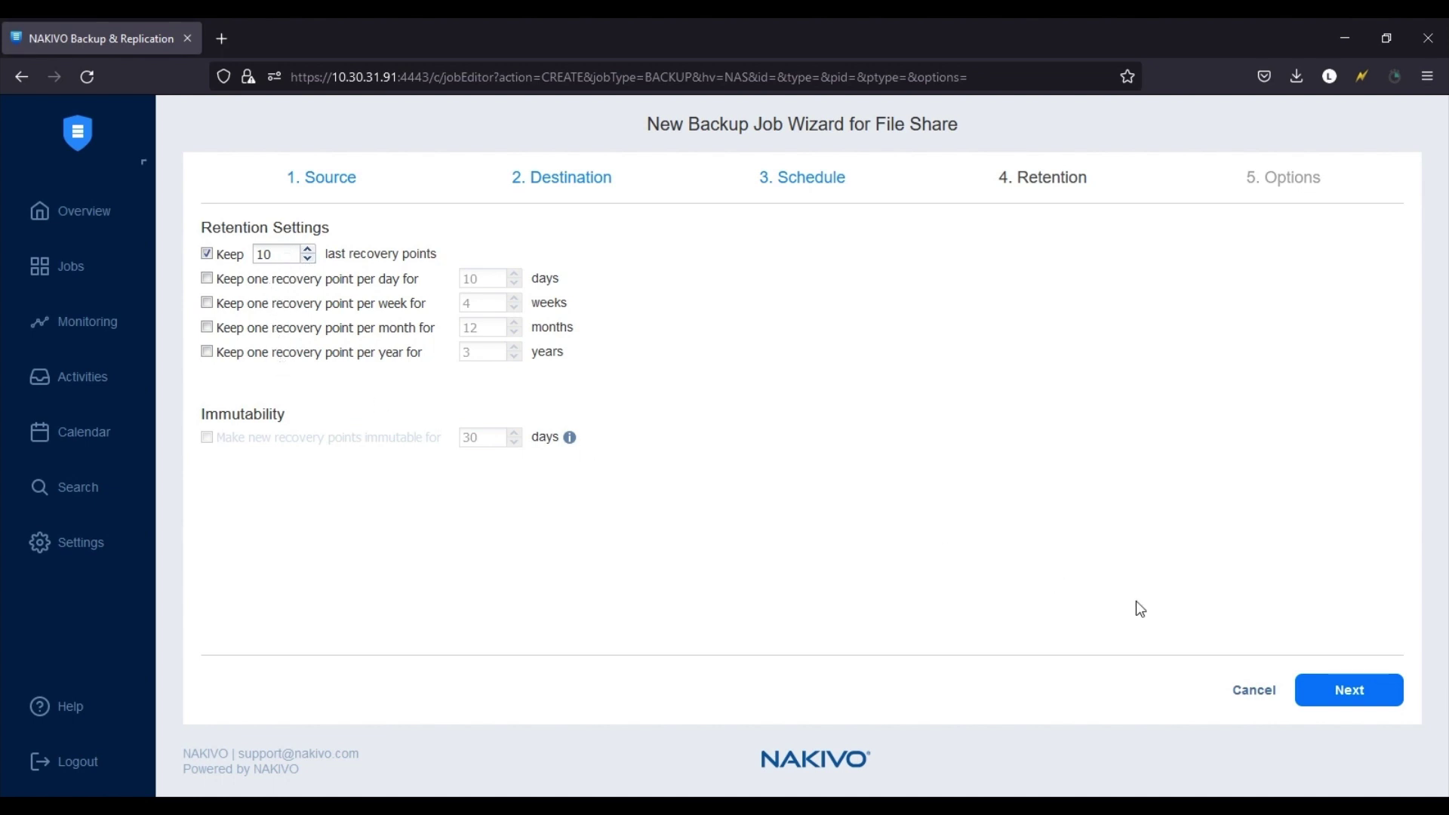
# - Accept keeping the last 10 recovery points and continue to Options
pyautogui.click(1355, 690)
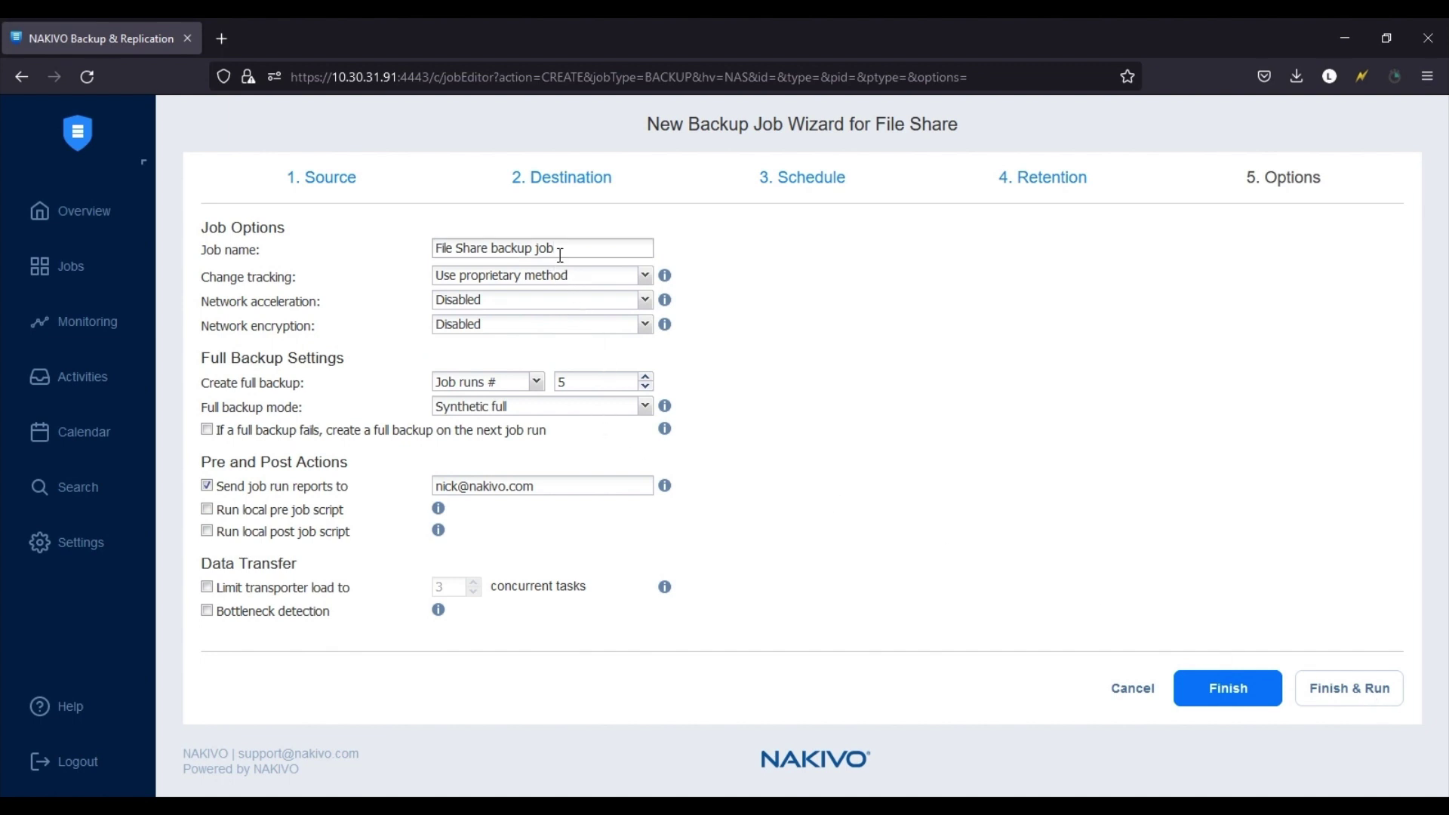
pyautogui.hotkey('ctrl', 'a')
pyautogui.click(916, 321)
pyautogui.click(536, 285)
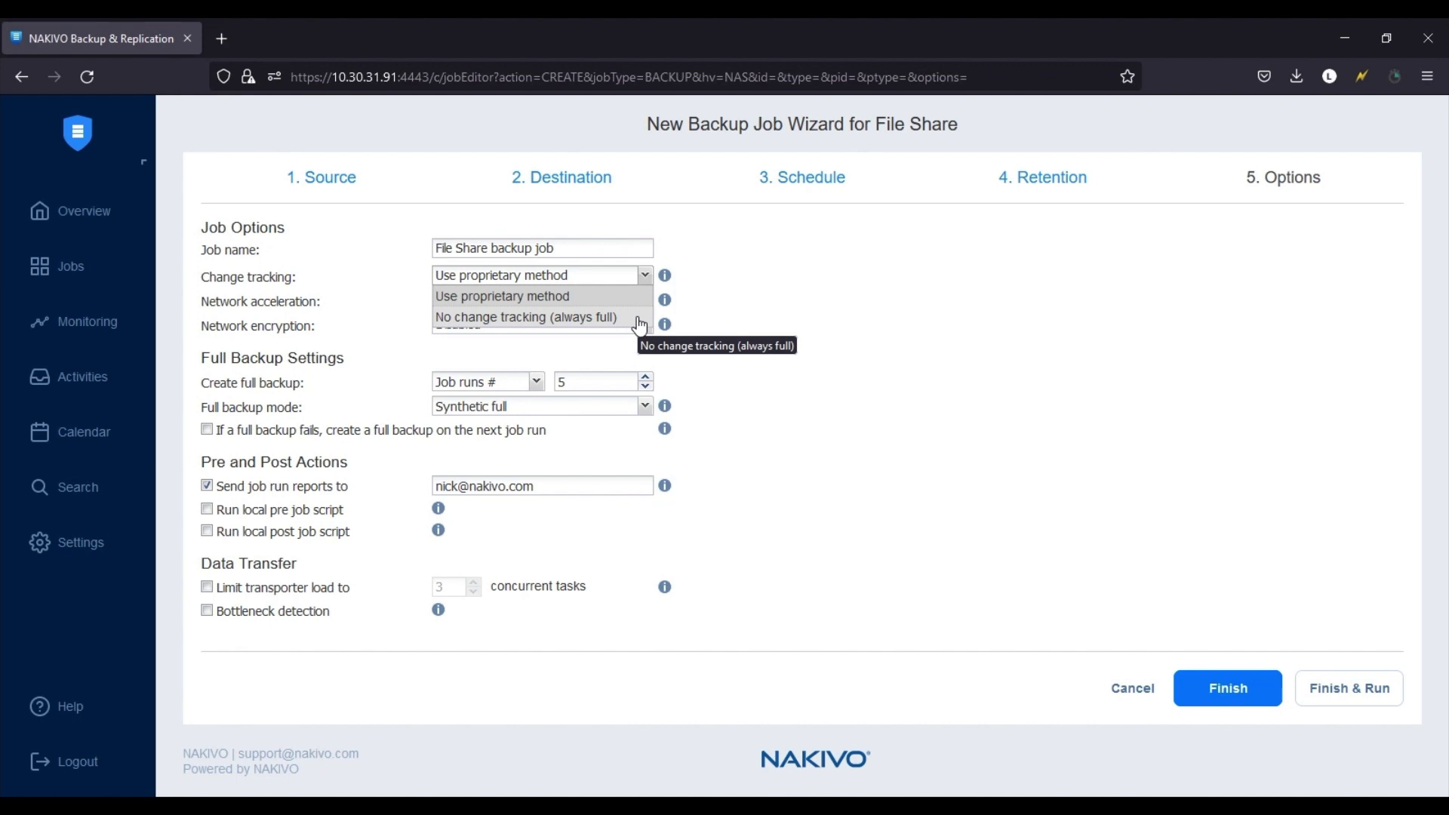
pyautogui.click(762, 301)
pyautogui.click(600, 304)
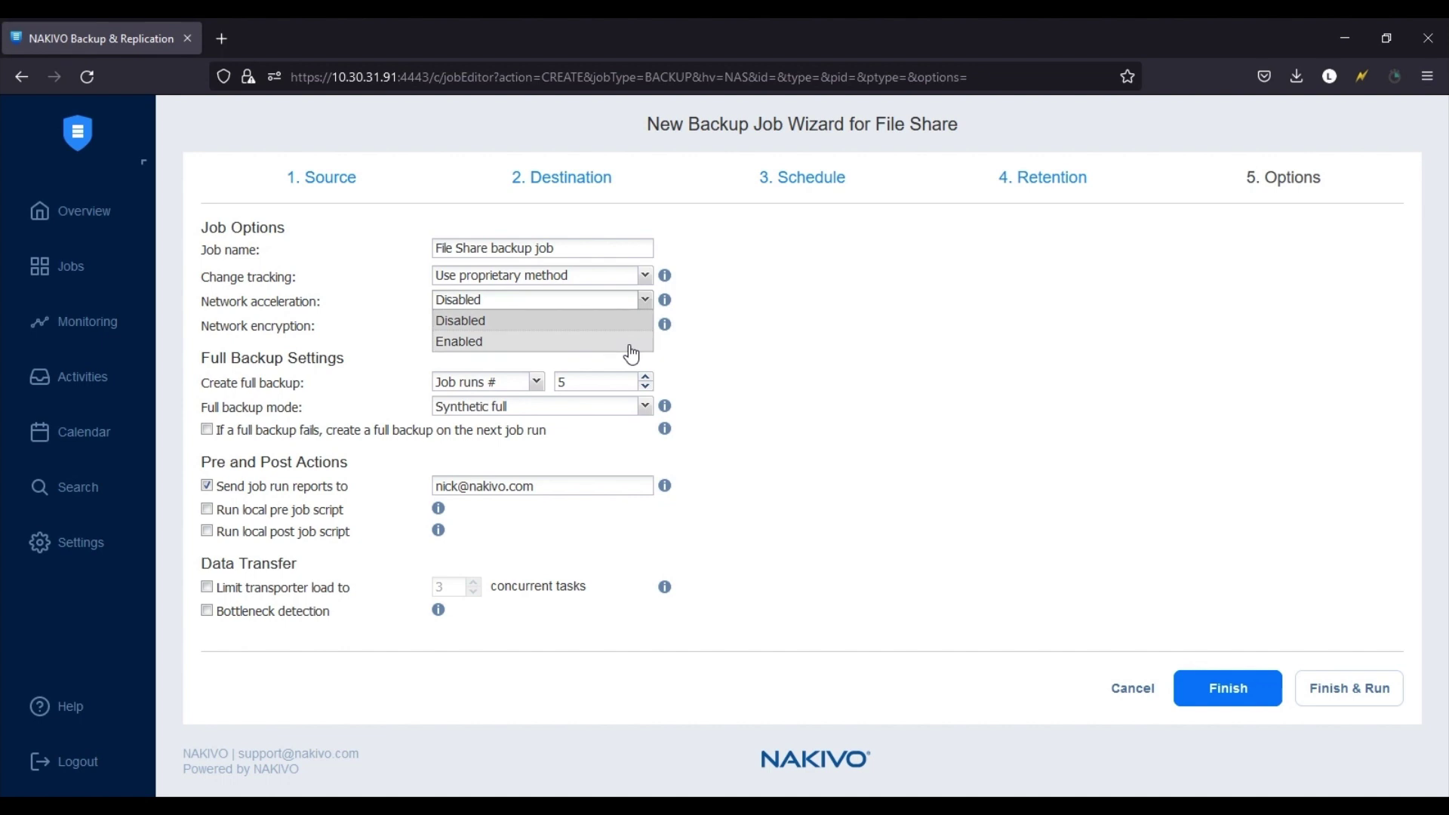
pyautogui.click(656, 340)
pyautogui.click(646, 326)
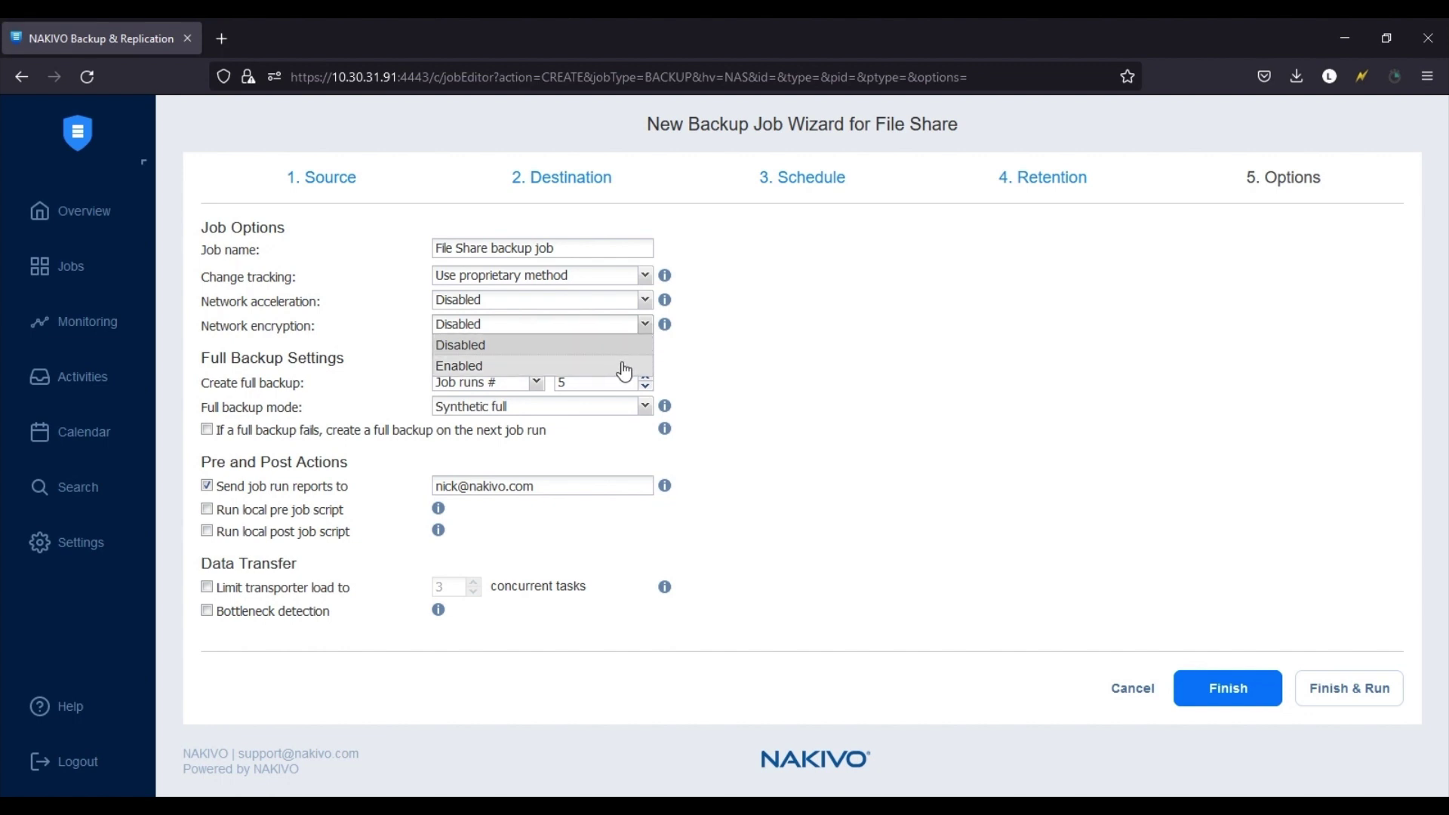
pyautogui.click(834, 341)
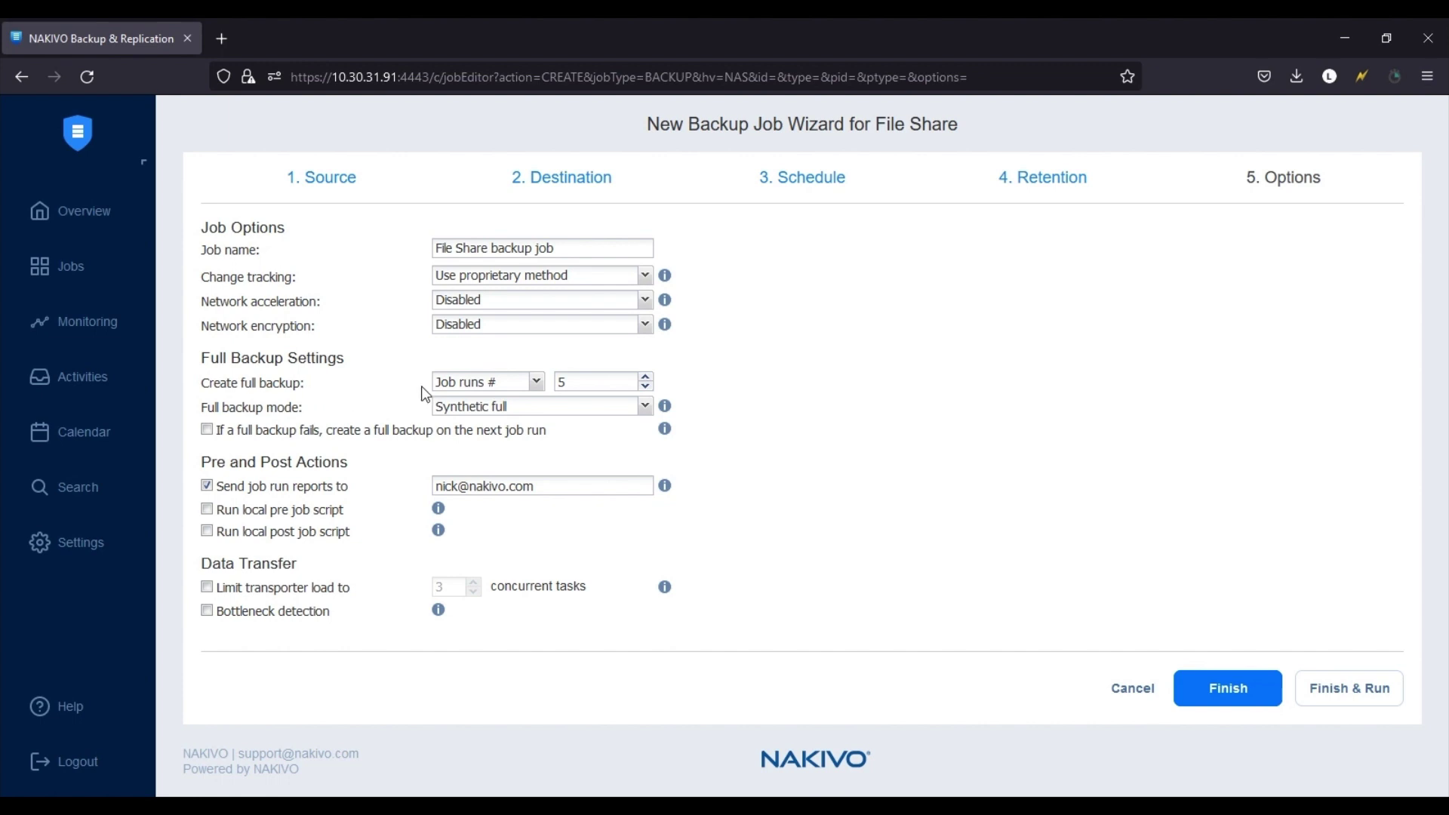
pyautogui.click(464, 389)
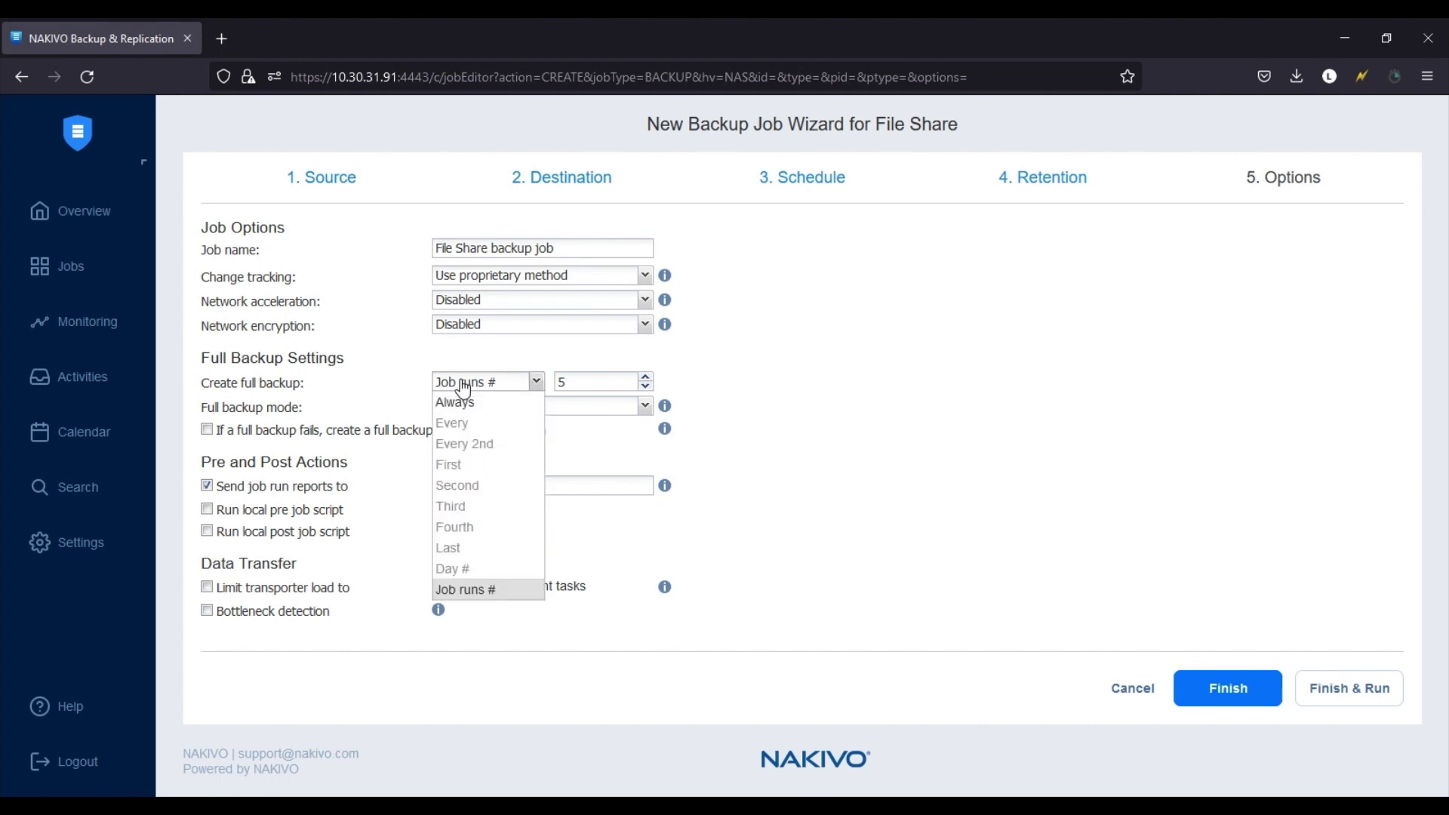
pyautogui.click(463, 389)
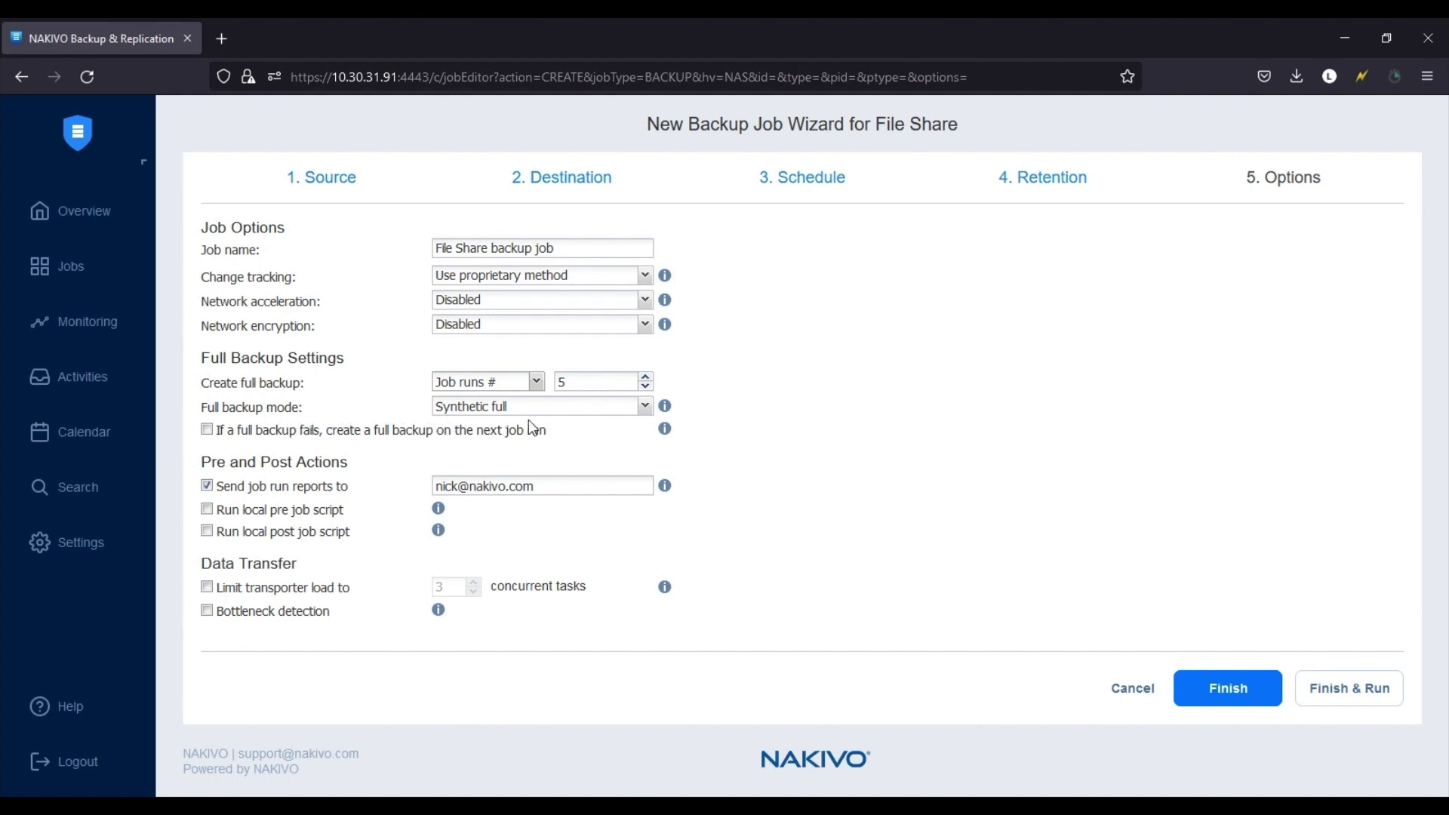
pyautogui.click(646, 412)
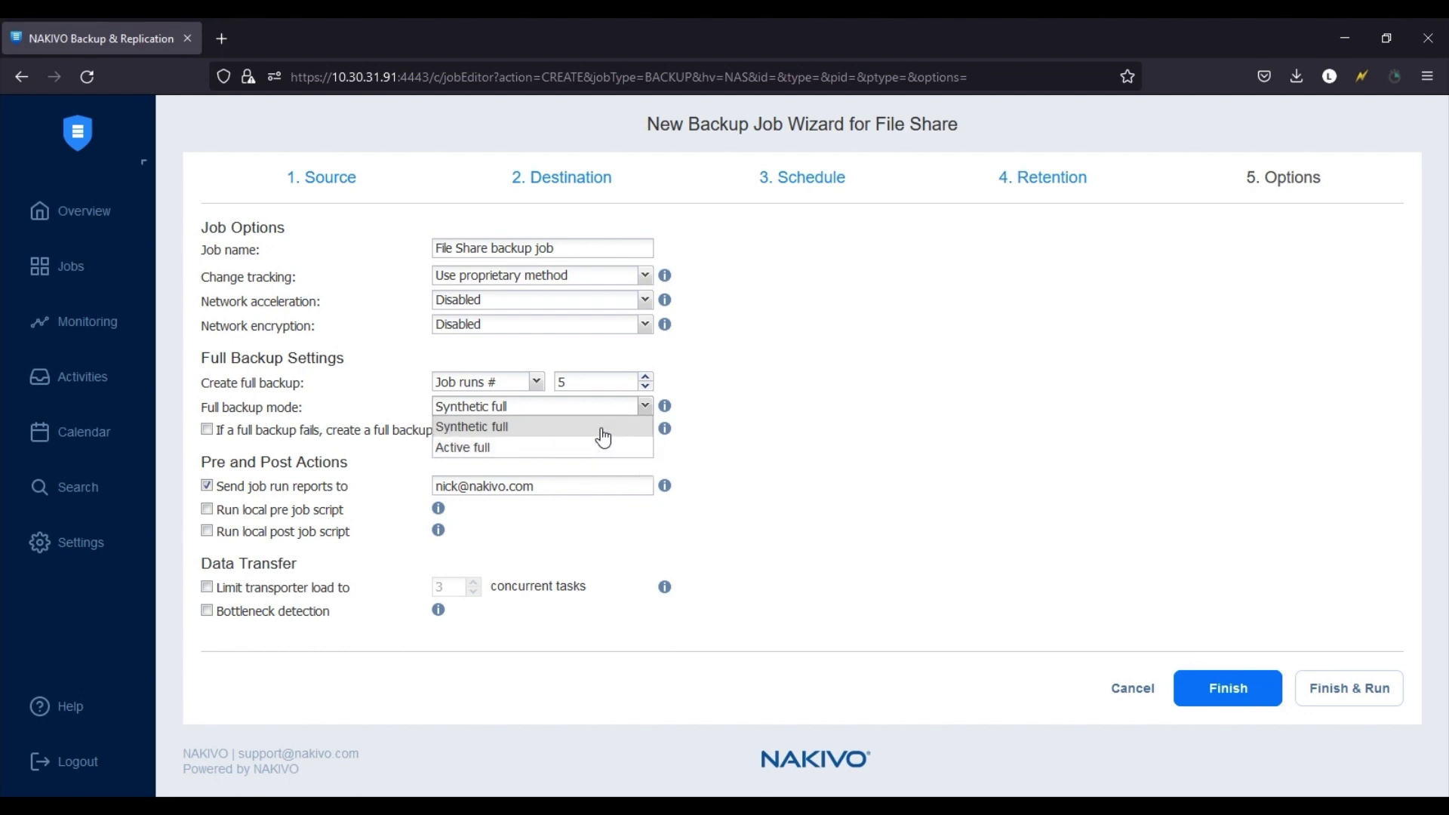
pyautogui.click(603, 427)
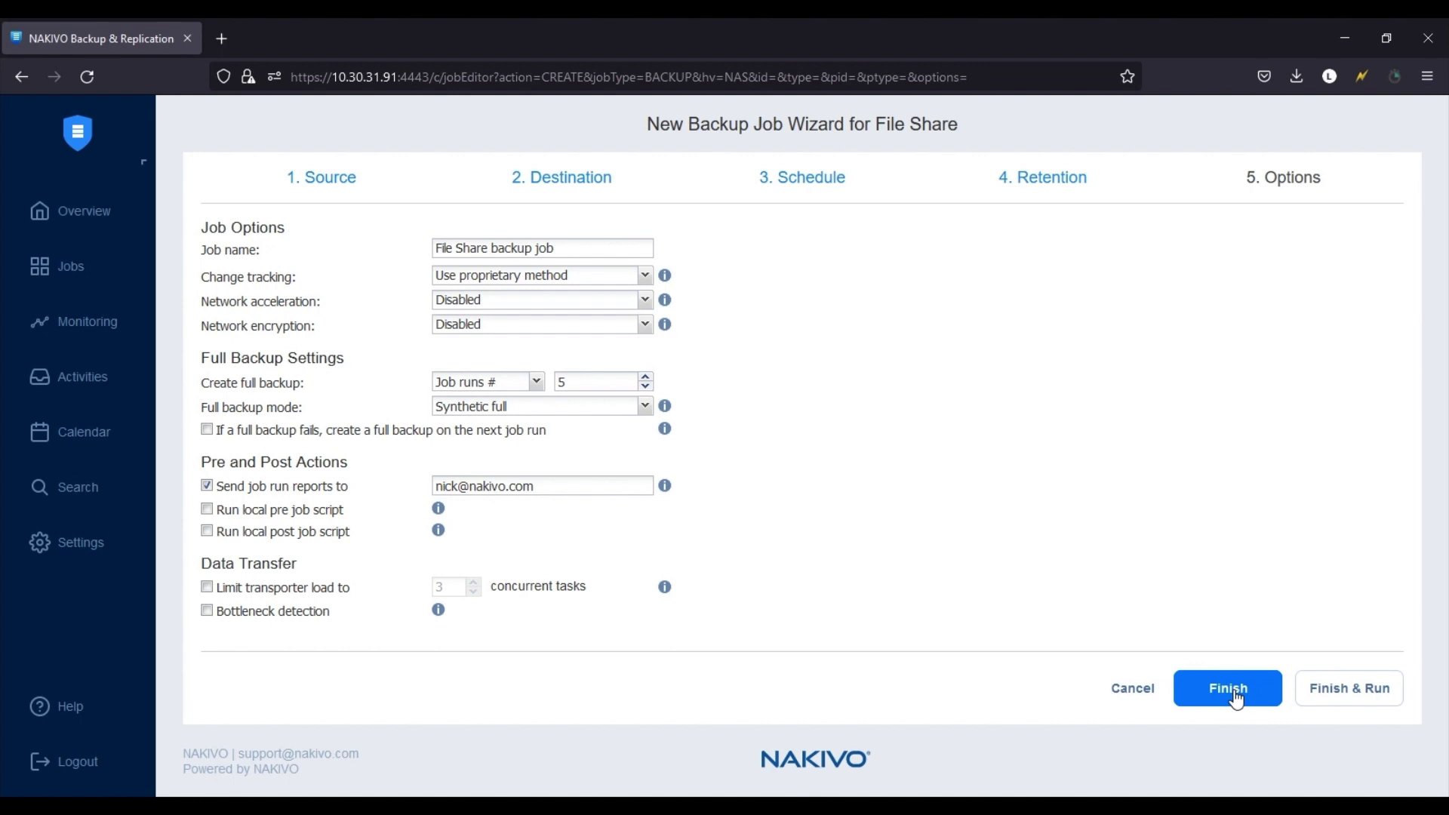
# - Finish and run the job for all file shares, then review its progress page
pyautogui.click(1368, 695)
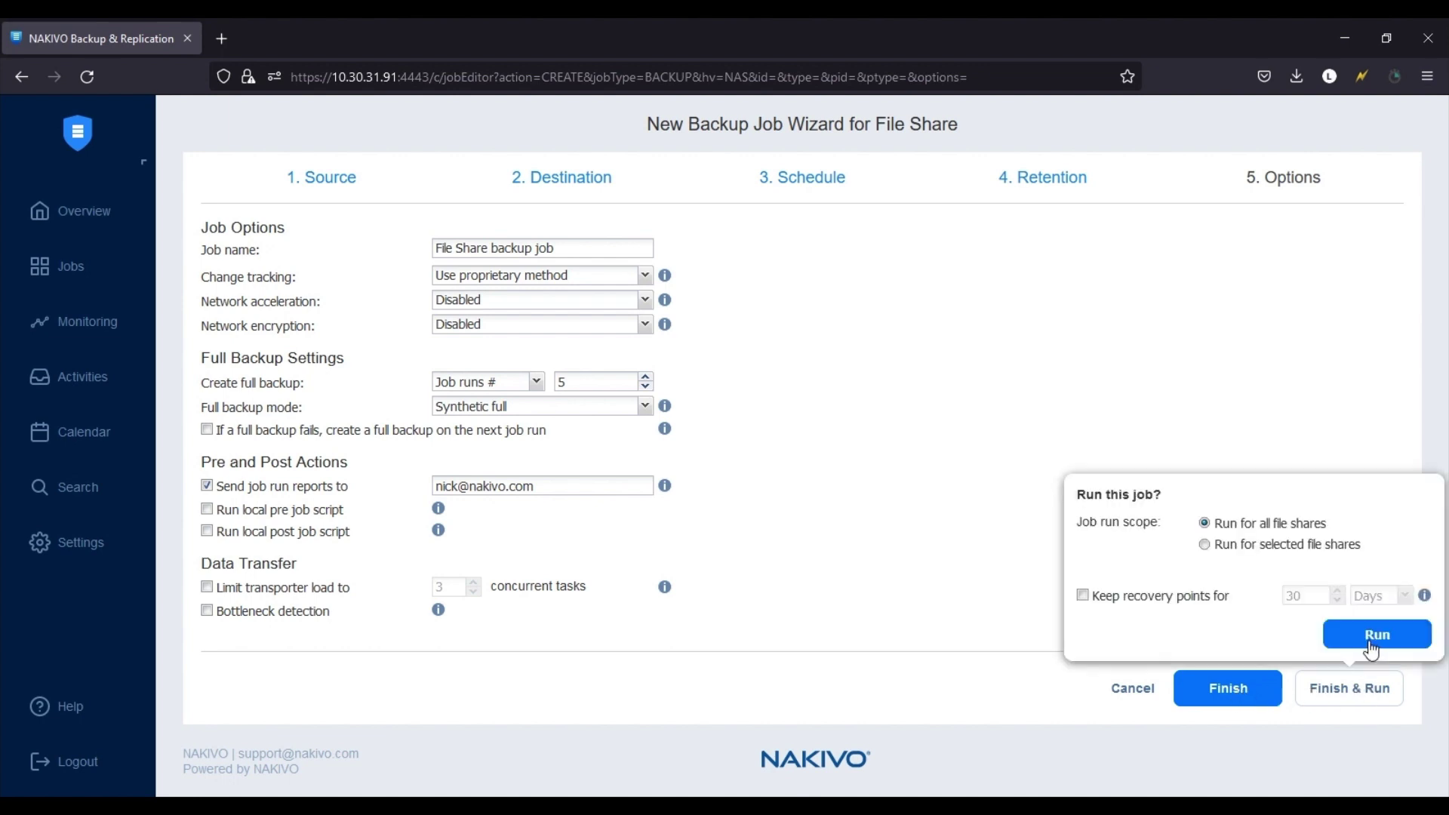
pyautogui.click(1371, 638)
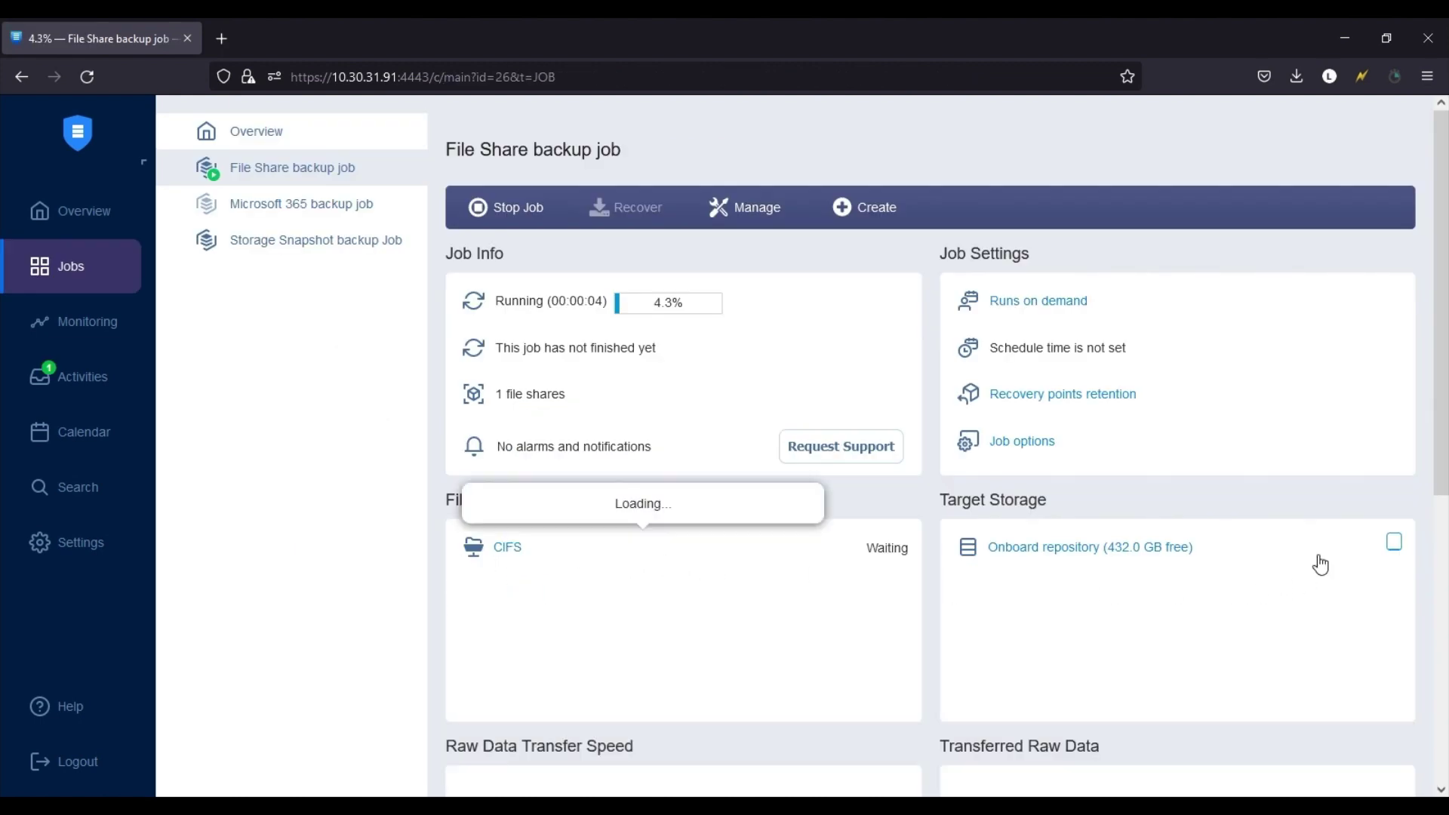
pyautogui.moveTo(1196, 557); pyautogui.dragTo(998, 556)
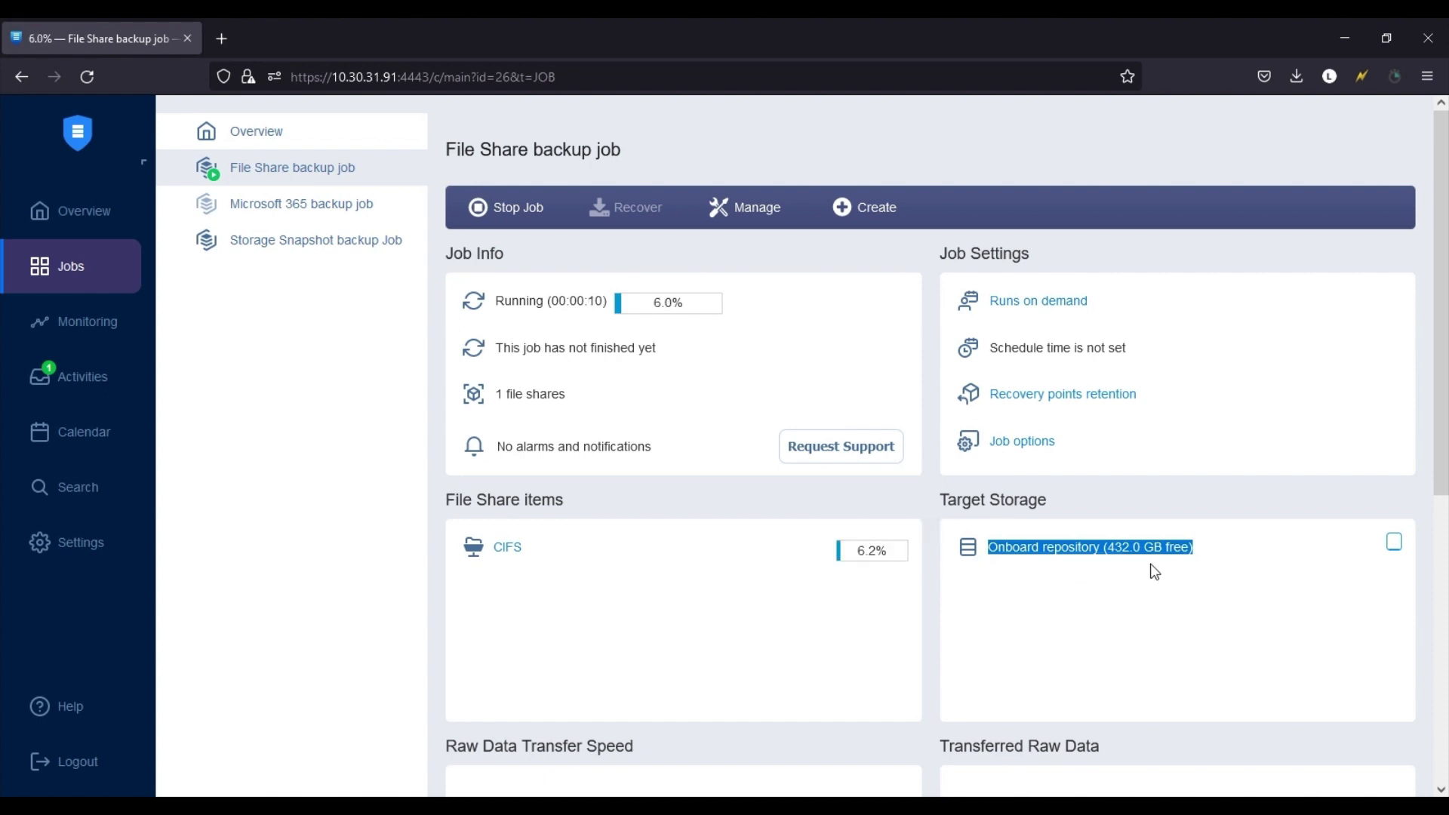
pyautogui.scroll(-2, 1154, 571)
pyautogui.scroll(-2, 1154, 573)
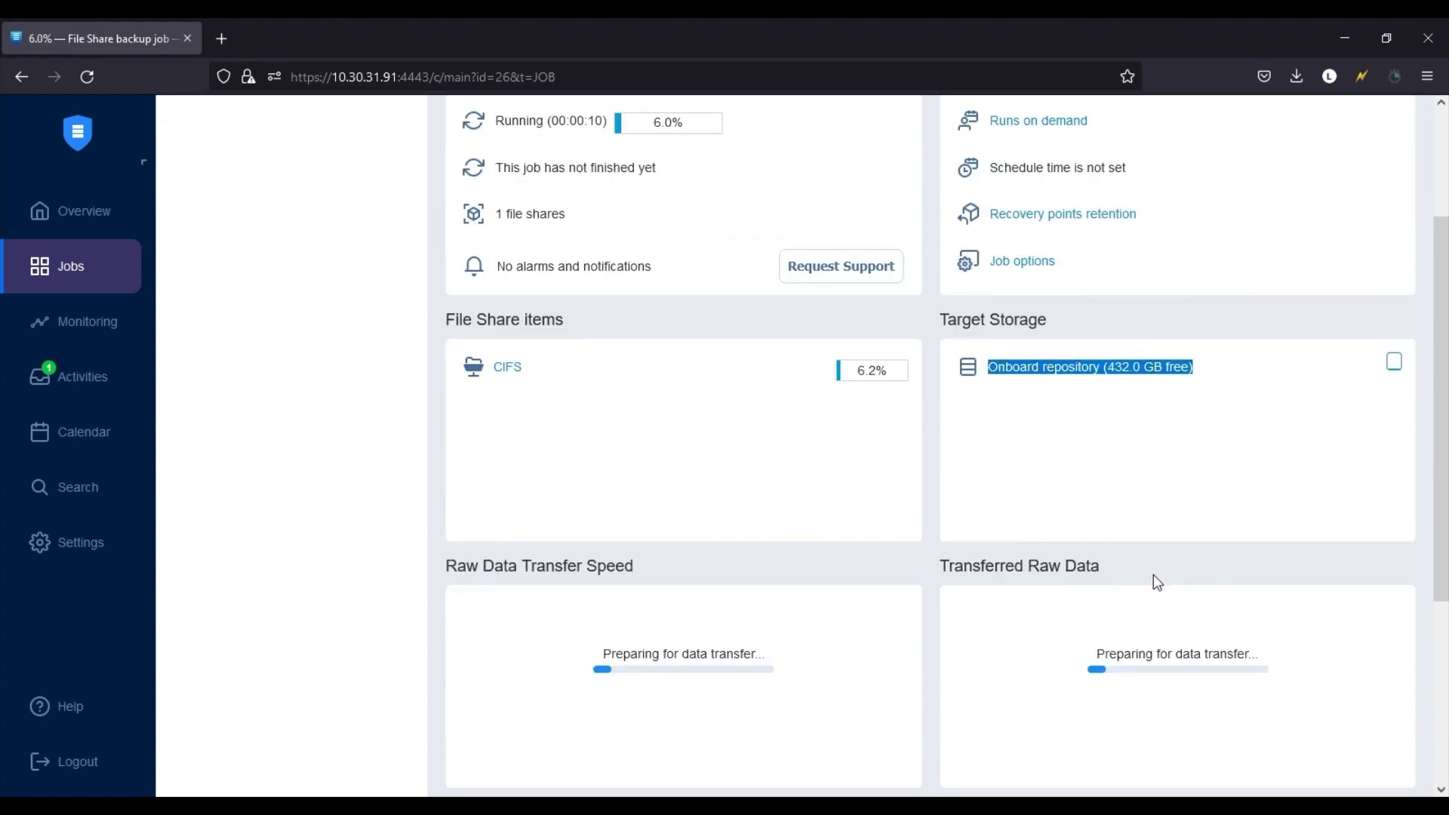